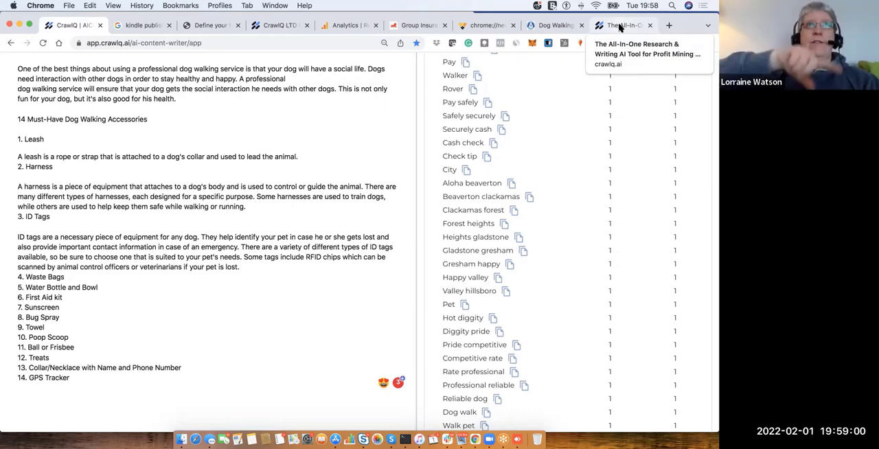
- View the five-step workflow diagram on the CrawlQ website and return to the dog walking article
left_click(620, 26)
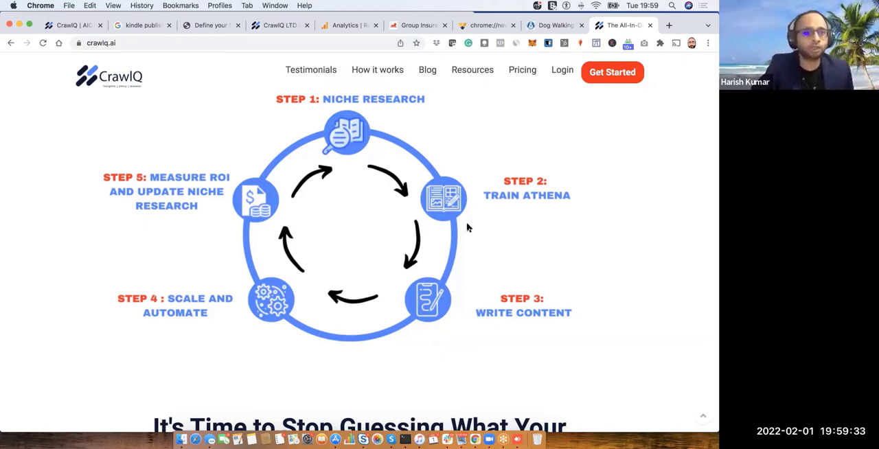
left_click(61, 26)
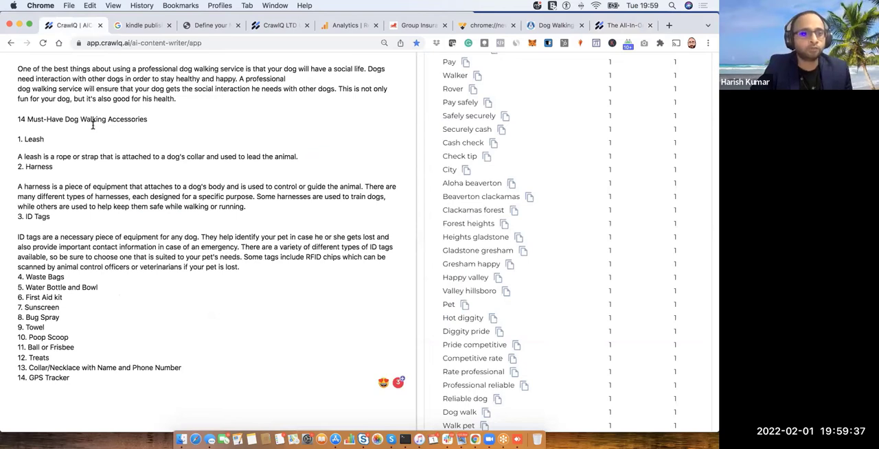
- Add "15. Dog shoes" as a new item after GPS Tracker in the dog walking accessories list
left_click(80, 378)
key("Return")
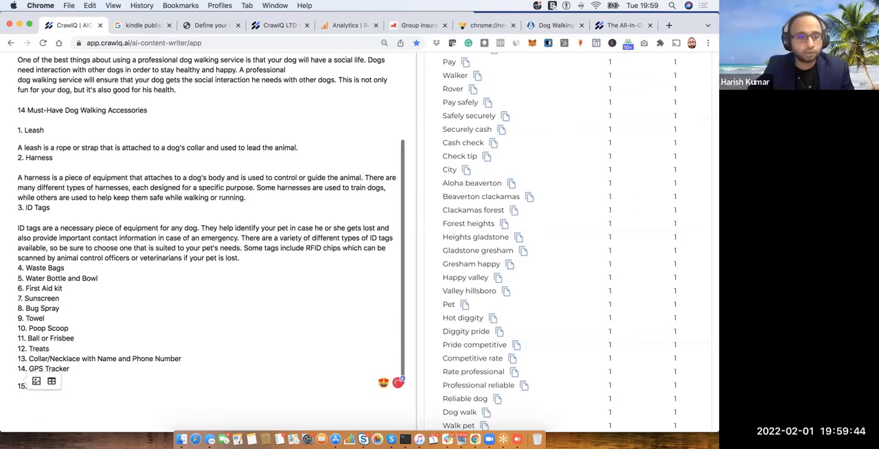
type("15.")
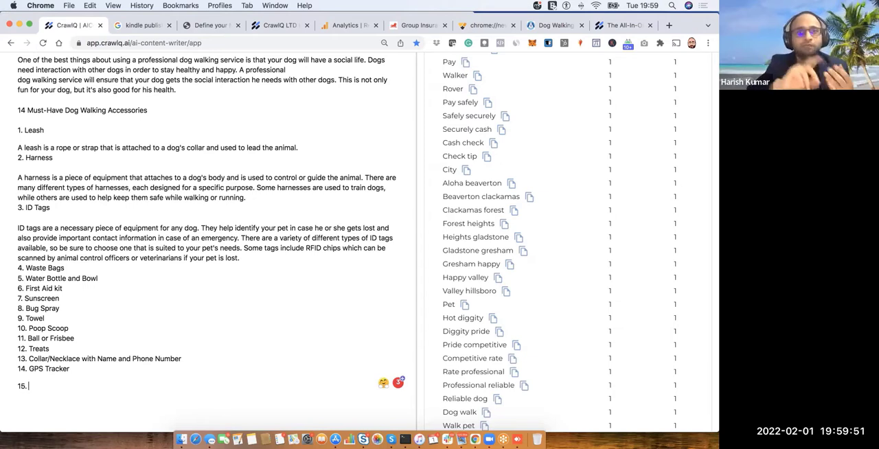
scroll(66, 388, "down", 1)
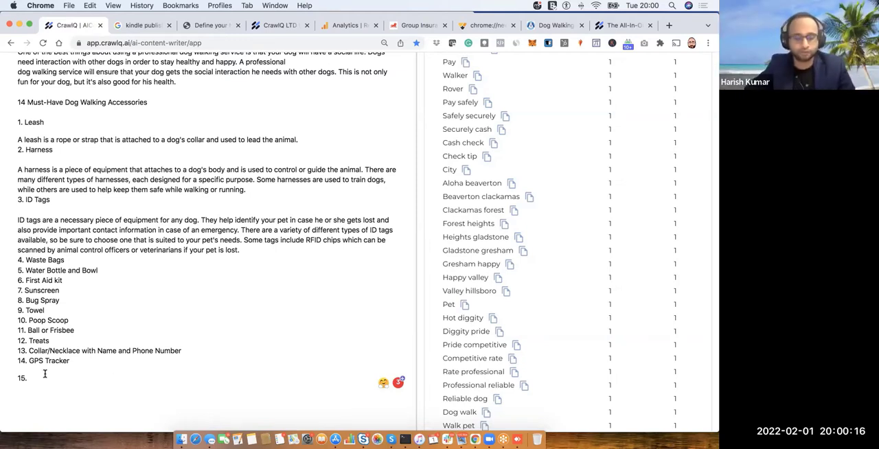
type("Sh")
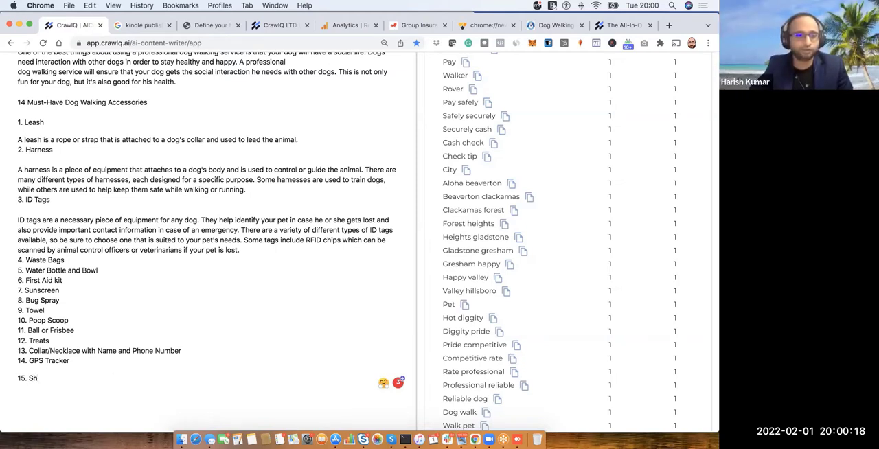
key("BackSpace")
key("BackSpace")
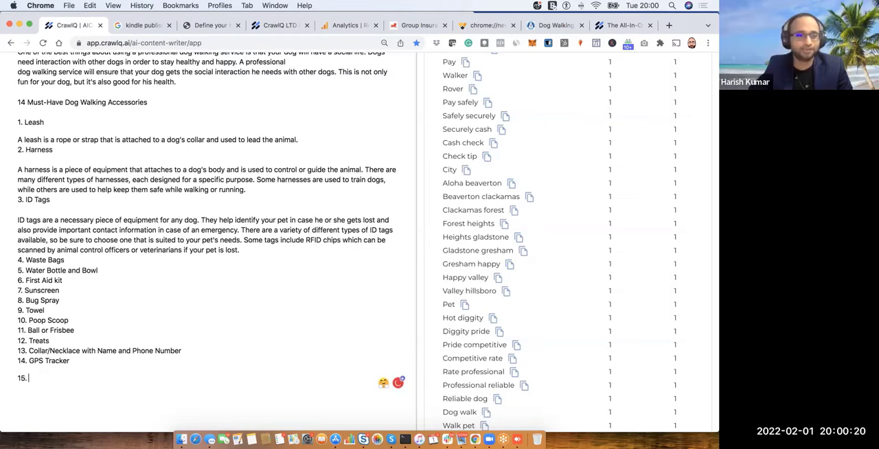
type("Dog")
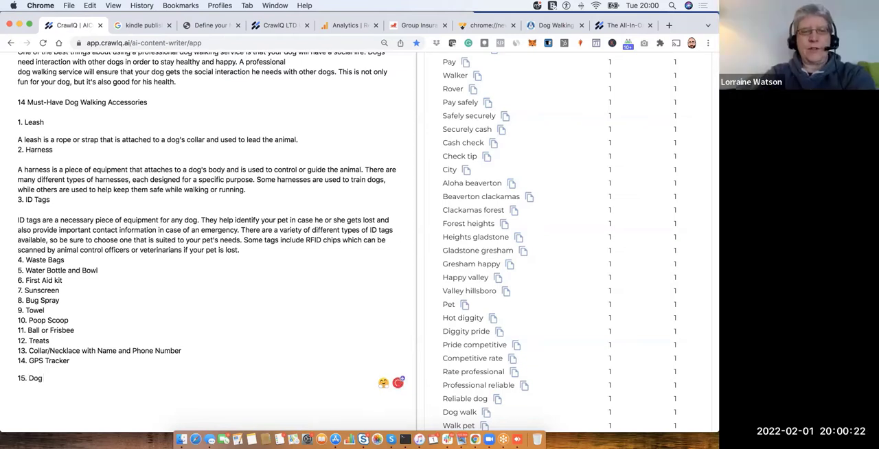
type(" shoes")
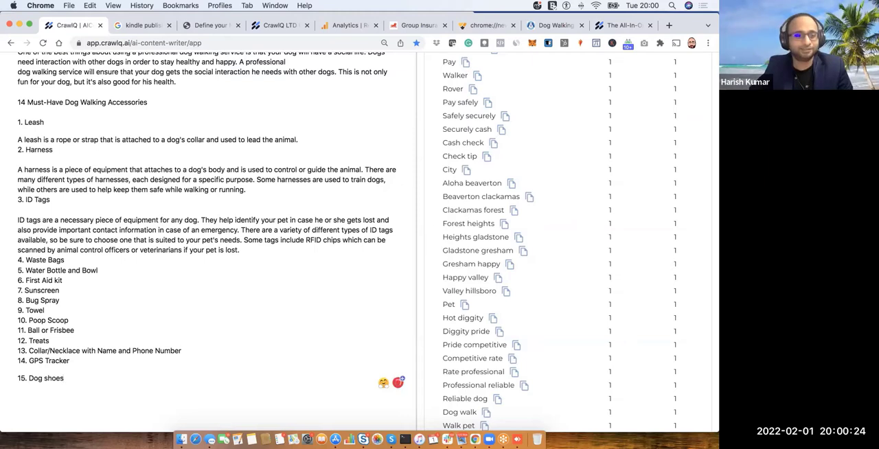
- Add "16. collar lights" to the accessories list and generate a descriptive paragraph from the words "collar lights"
key("Return")
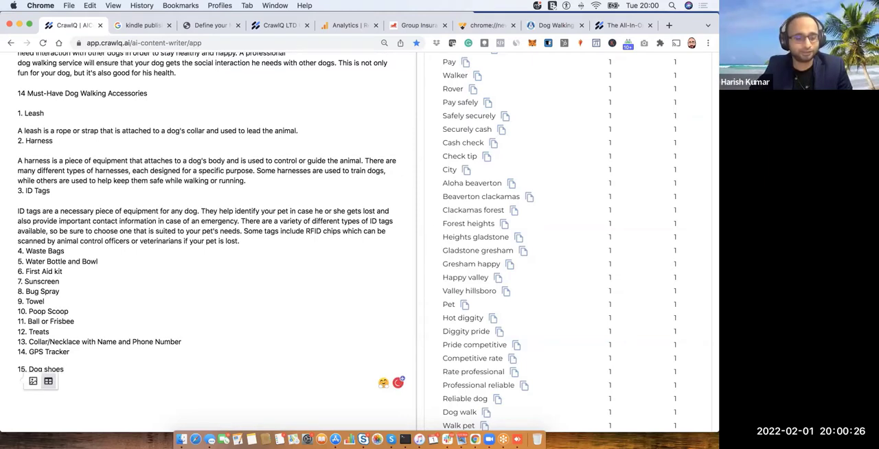
type("16.")
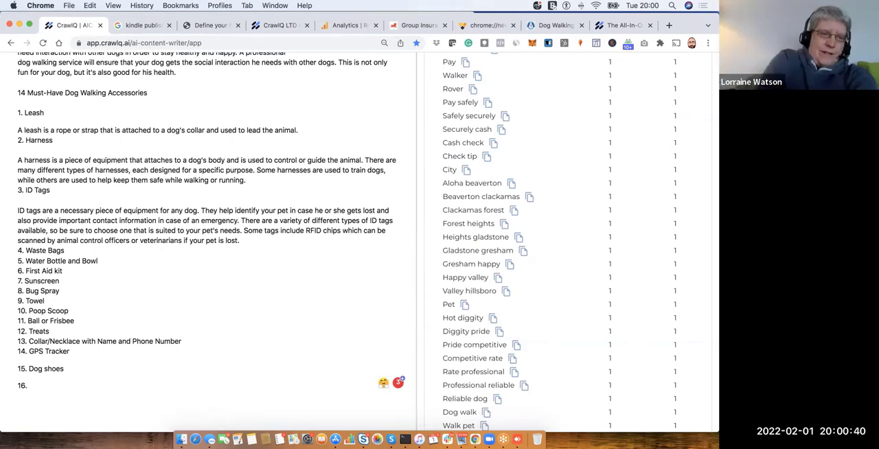
type("collar ligh")
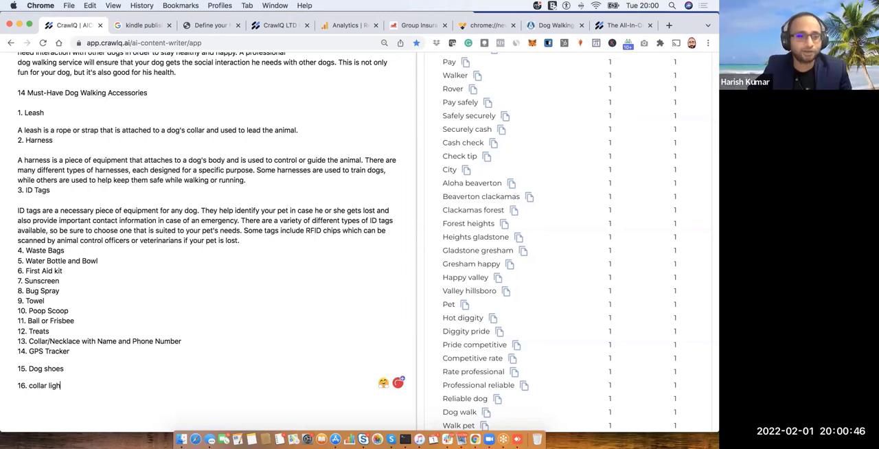
type("ts")
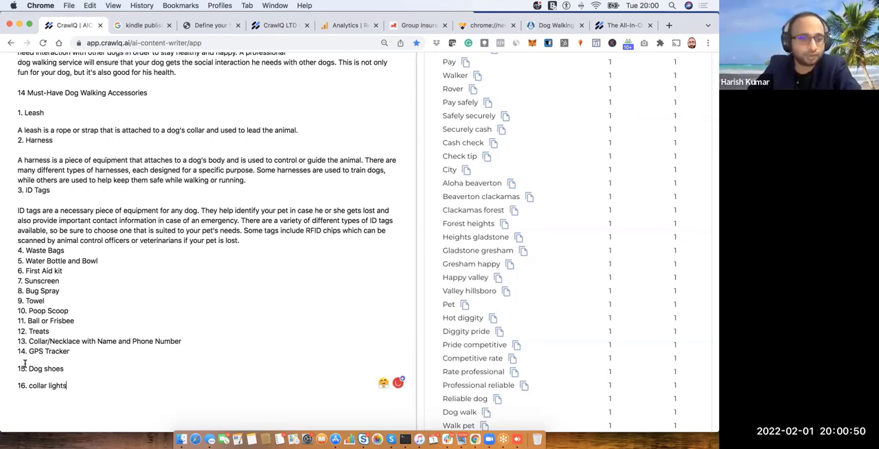
left_click_drag(31, 387, 55, 390)
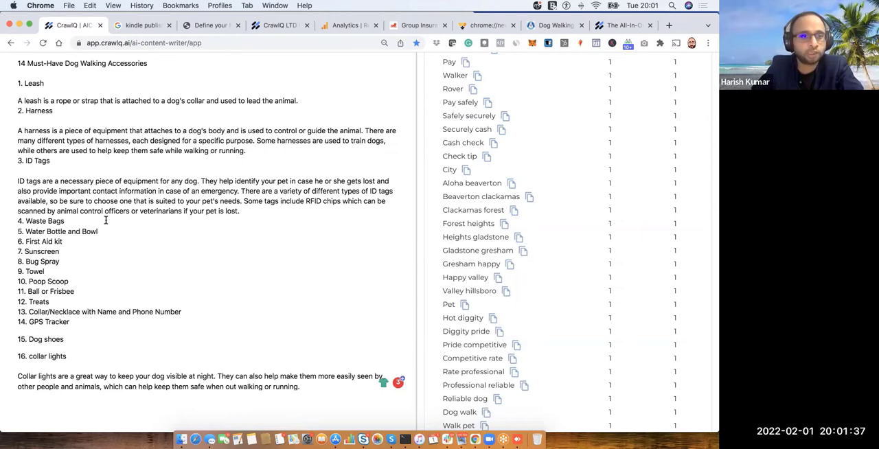
scroll(76, 81, "up", 1)
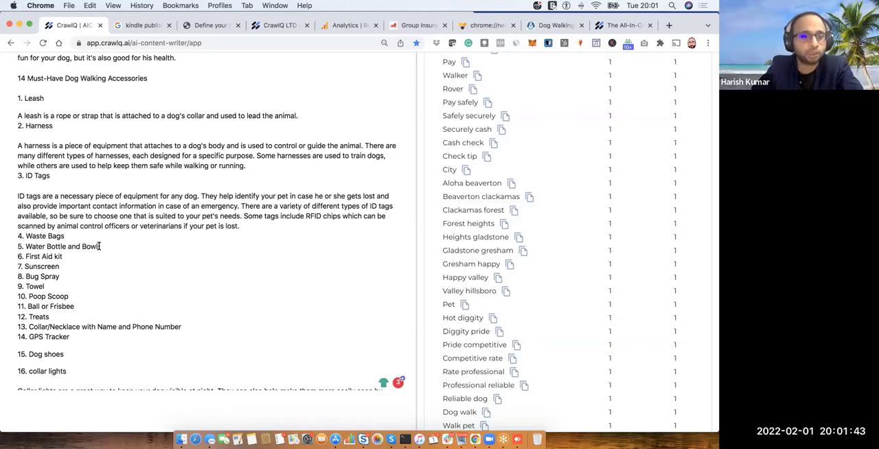
scroll(59, 352, "down", 1)
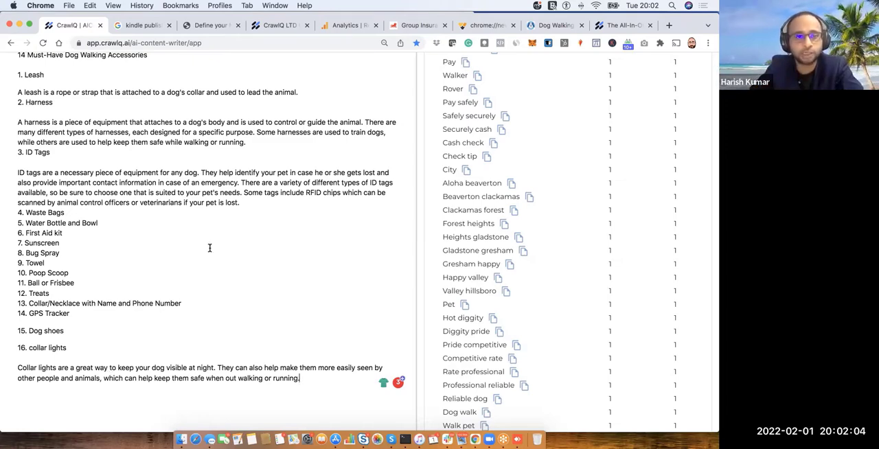
scroll(209, 249, "up", 2)
scroll(209, 248, "up", 5)
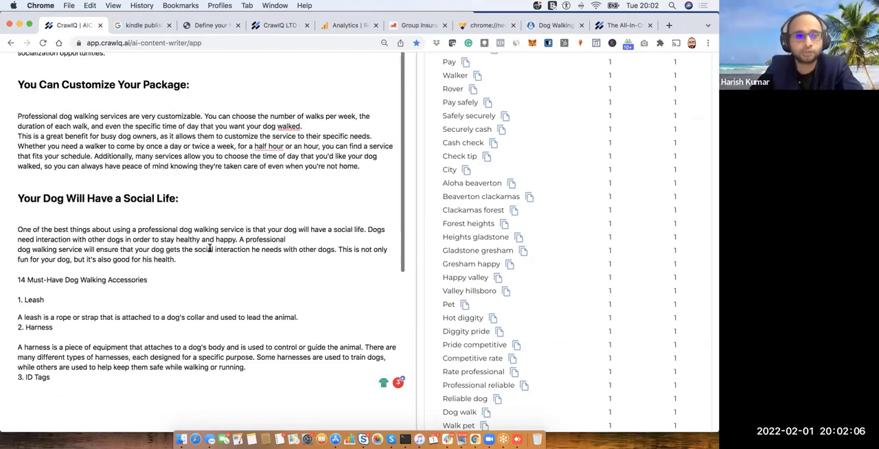
scroll(210, 249, "down", 6)
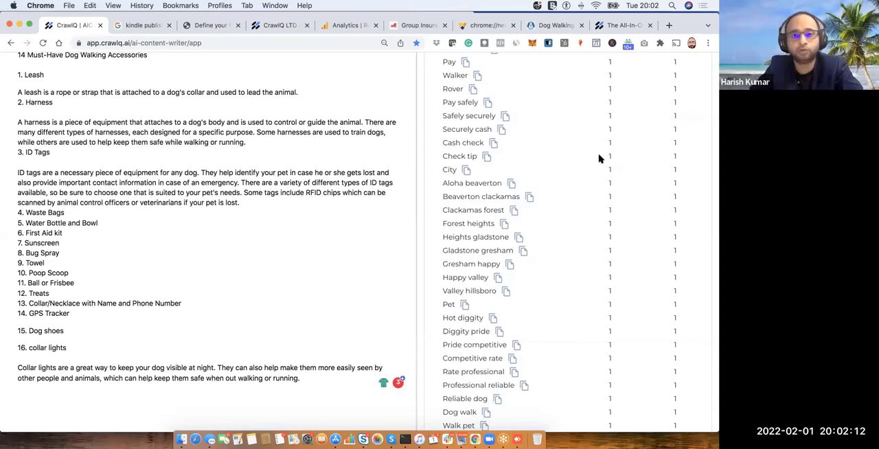
- Browse the research questions for the dog walking topic
scroll(598, 158, "up", 2)
scroll(617, 128, "up", 2)
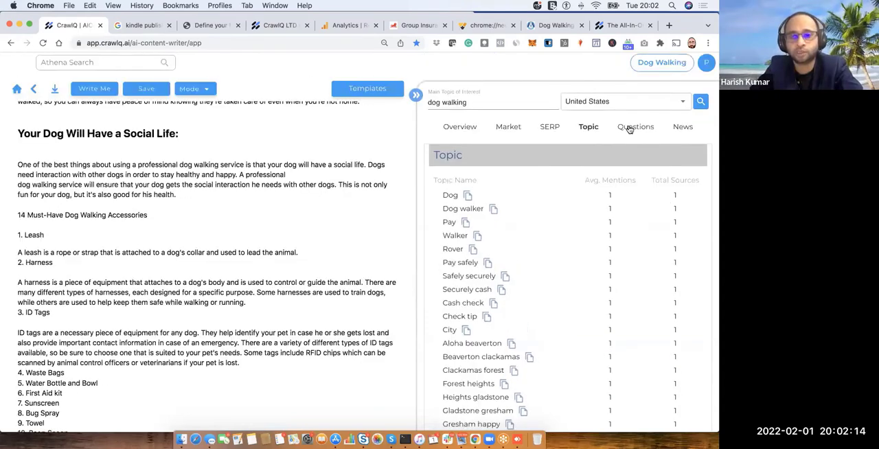
left_click(630, 129)
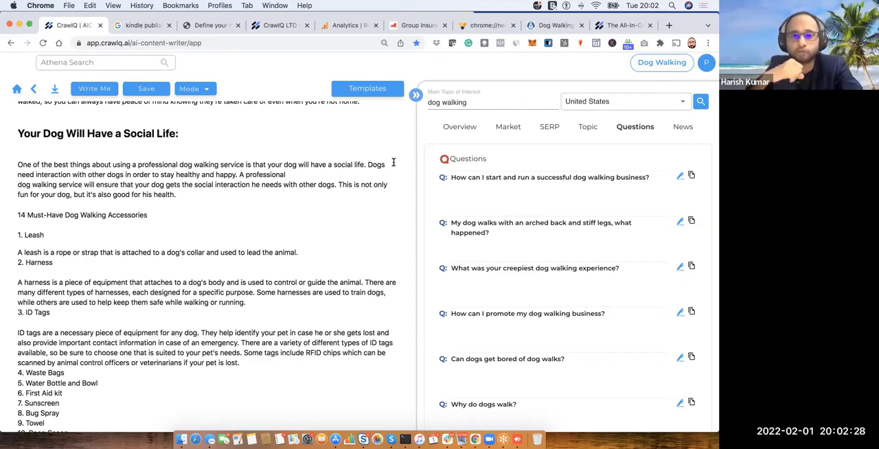
scroll(515, 224, "down", 3)
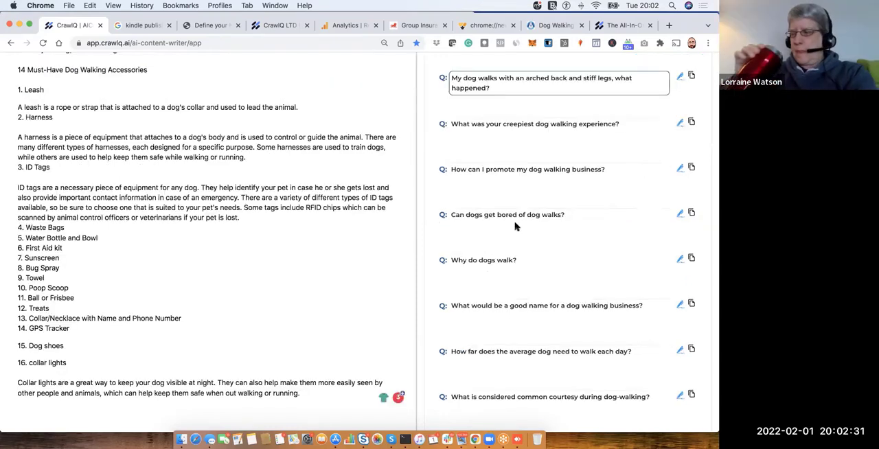
scroll(515, 224, "down", 2)
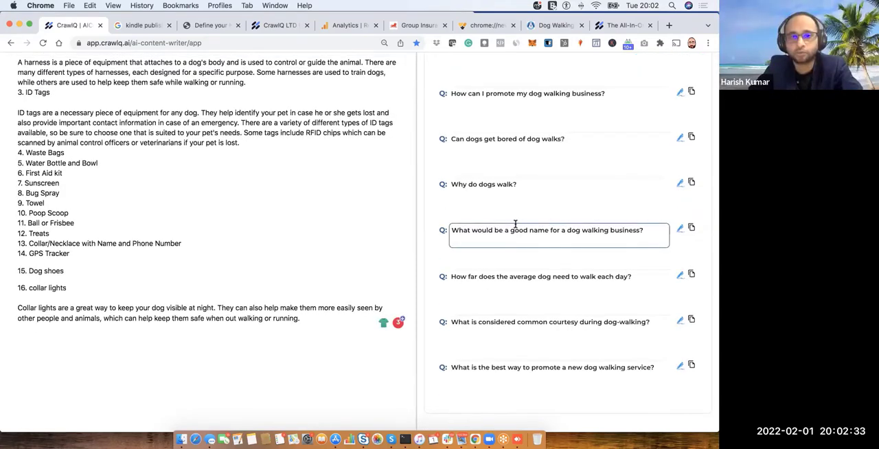
scroll(515, 223, "up", 5)
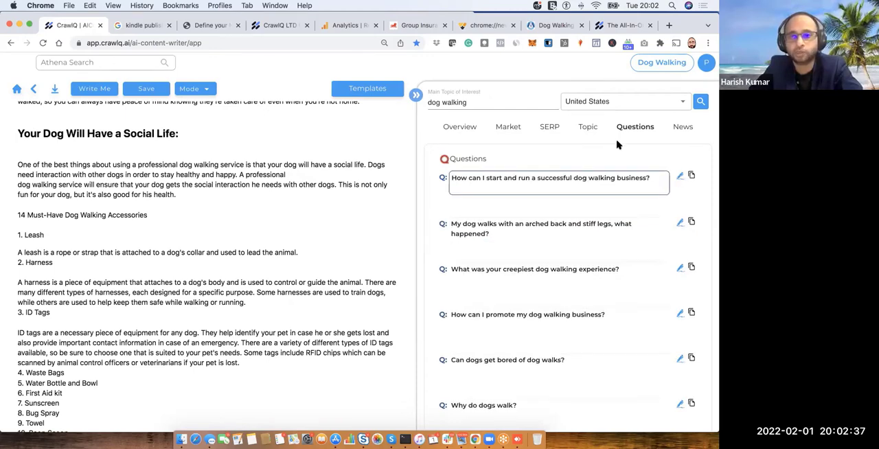
- Examine the news headlines for the dog walking topic to find an article worth linking
left_click(683, 127)
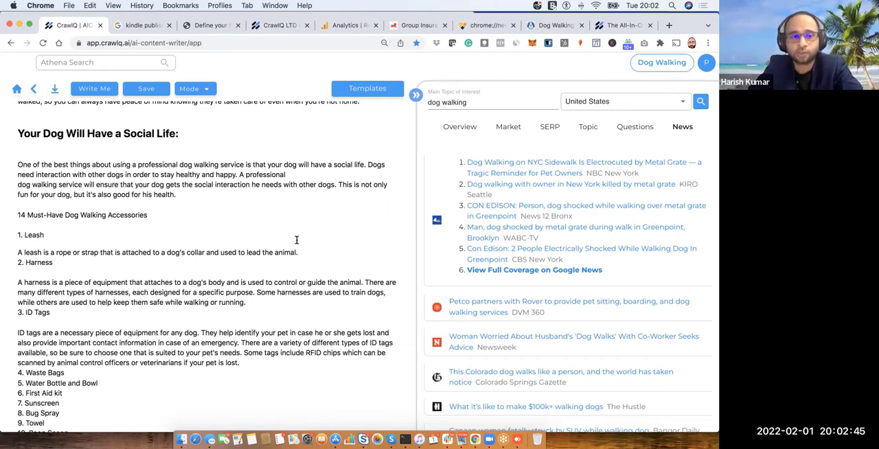
scroll(296, 242, "down", 10)
scroll(296, 240, "up", 2)
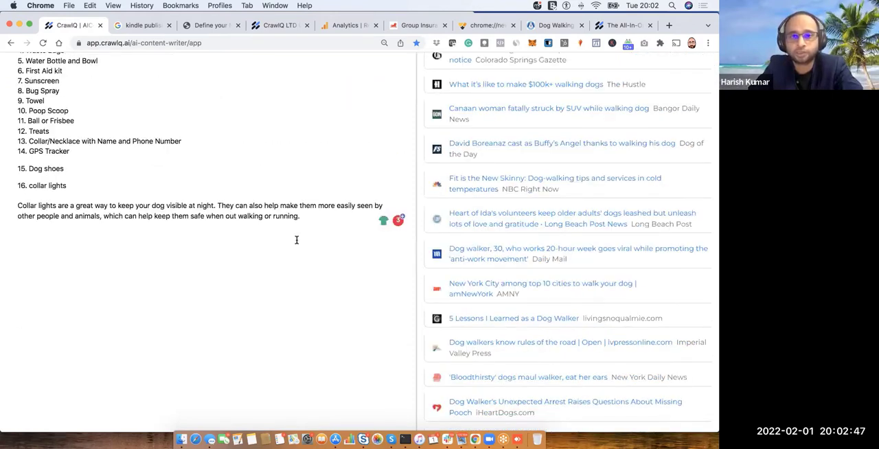
scroll(297, 240, "up", 2)
scroll(297, 240, "up", 1)
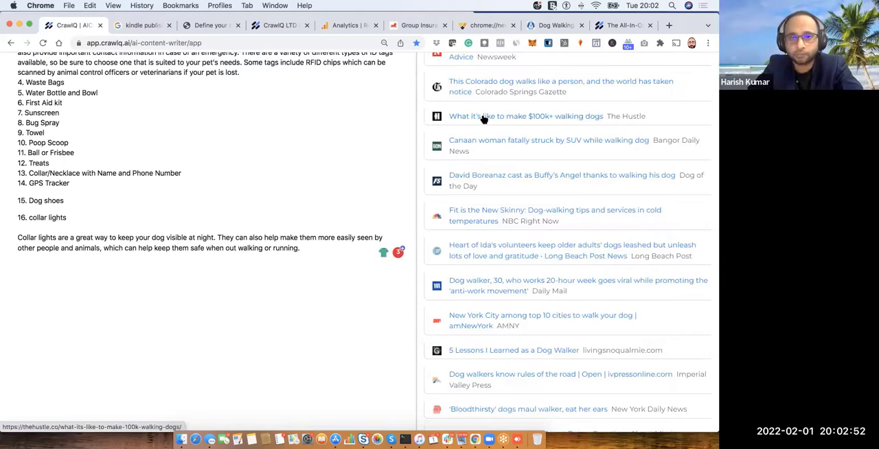
scroll(484, 121, "up", 1)
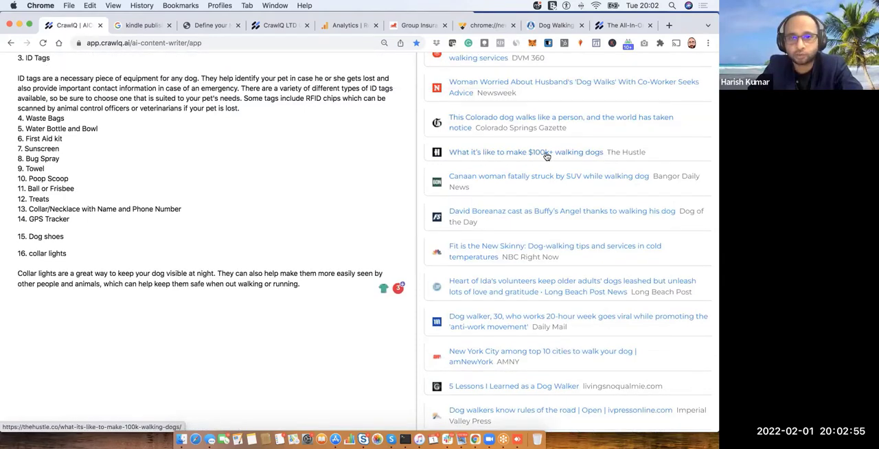
scroll(504, 146, "up", 1)
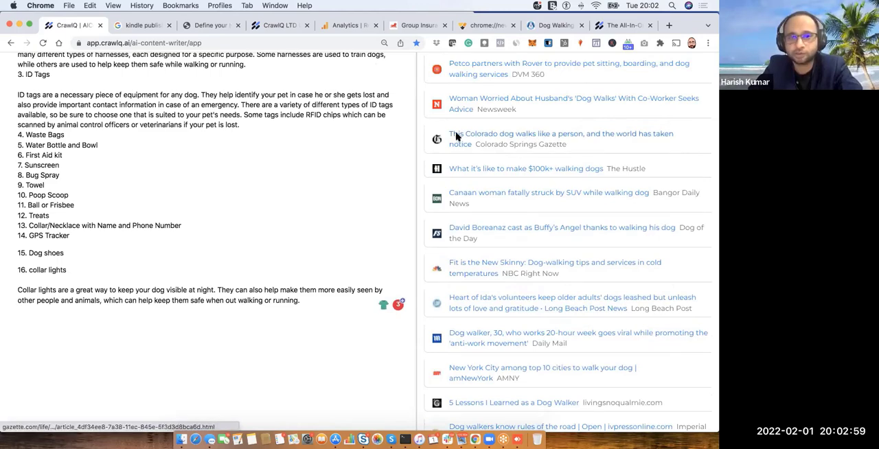
scroll(457, 138, "up", 2)
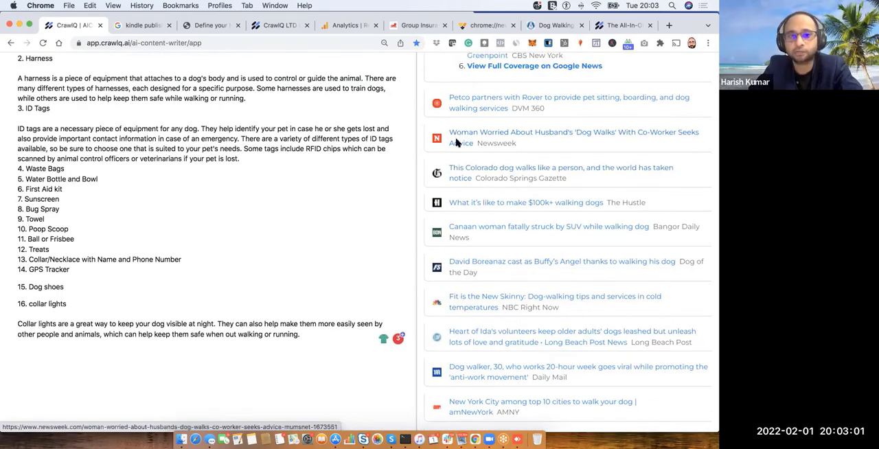
scroll(458, 142, "up", 5)
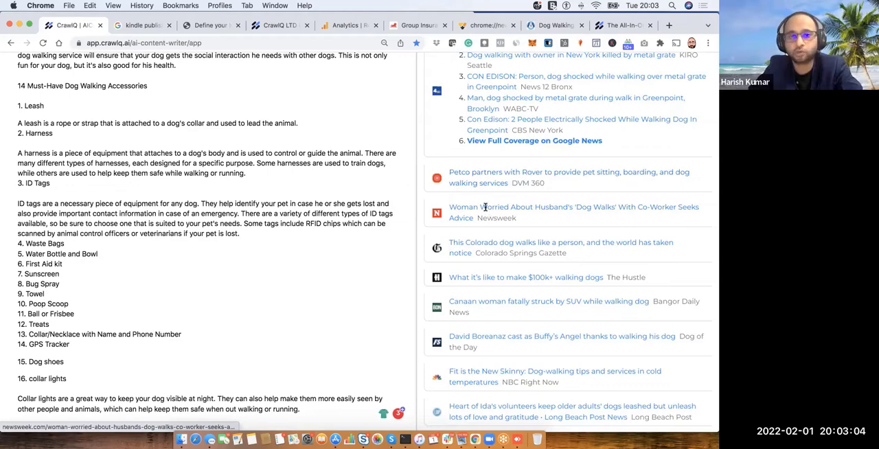
scroll(495, 201, "up", 5)
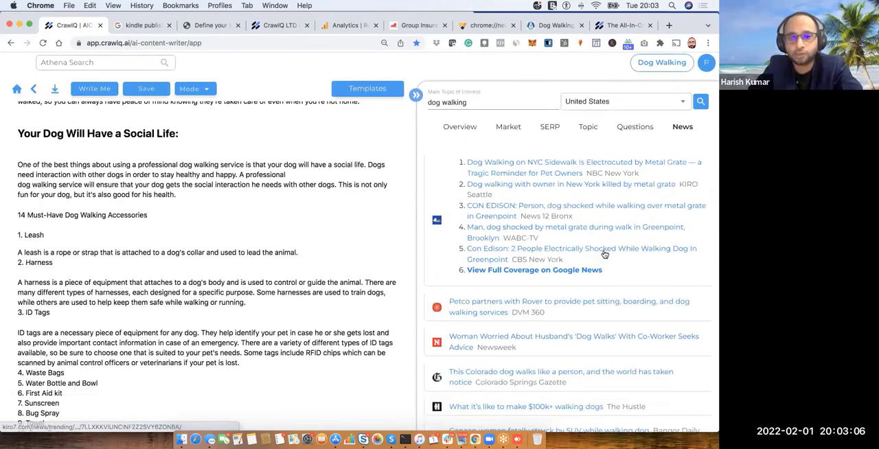
scroll(593, 293, "down", 5)
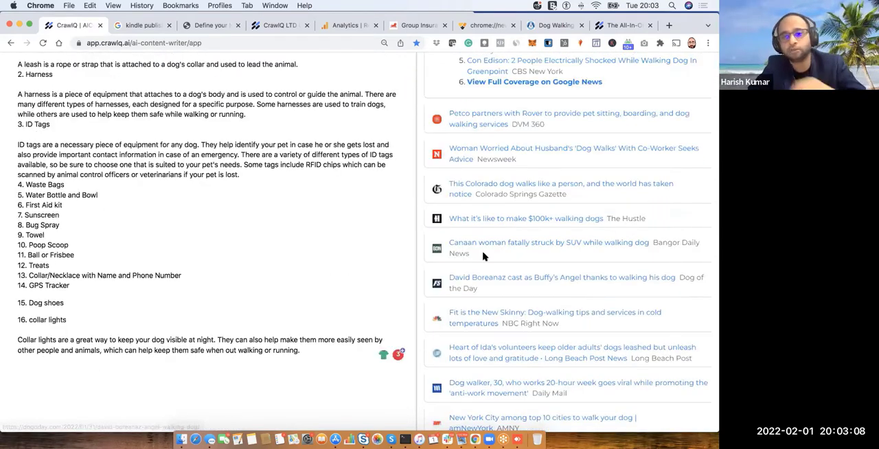
- Insert the linked news headline "What it's like to make $100k+ walking dogs" at the end of the collar lights paragraph
left_click_drag(504, 219, 79, 370)
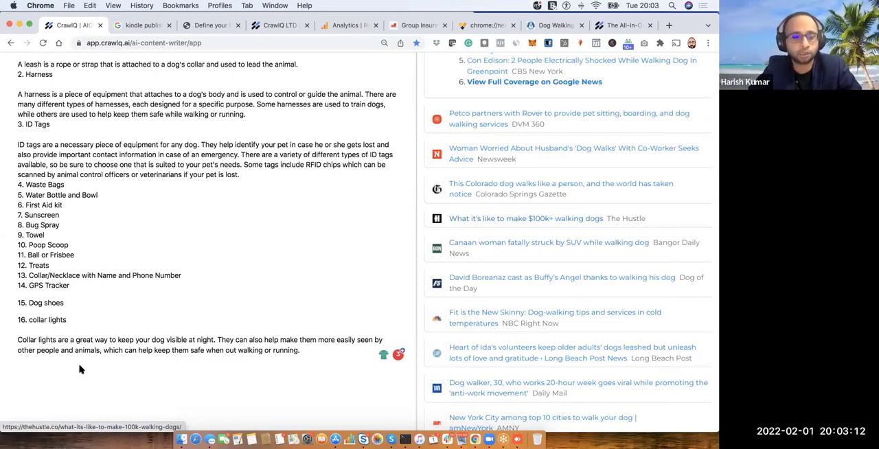
scroll(315, 217, "down", 3)
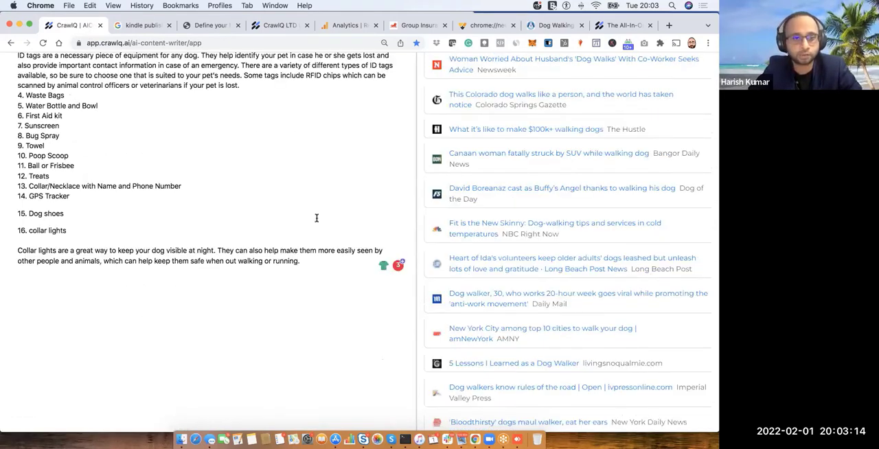
left_click_drag(526, 92, 302, 225)
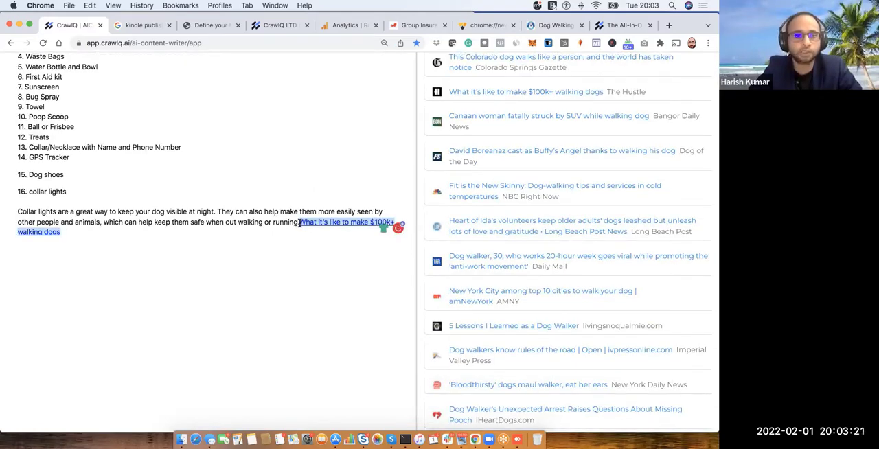
- Move the linked news headline onto its own line and add the line "Suggested Reading List" above it
left_click(300, 223)
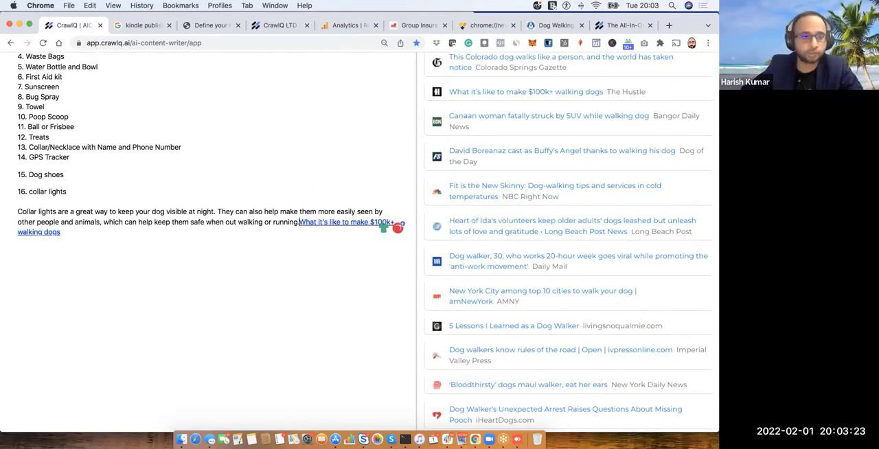
key("Return")
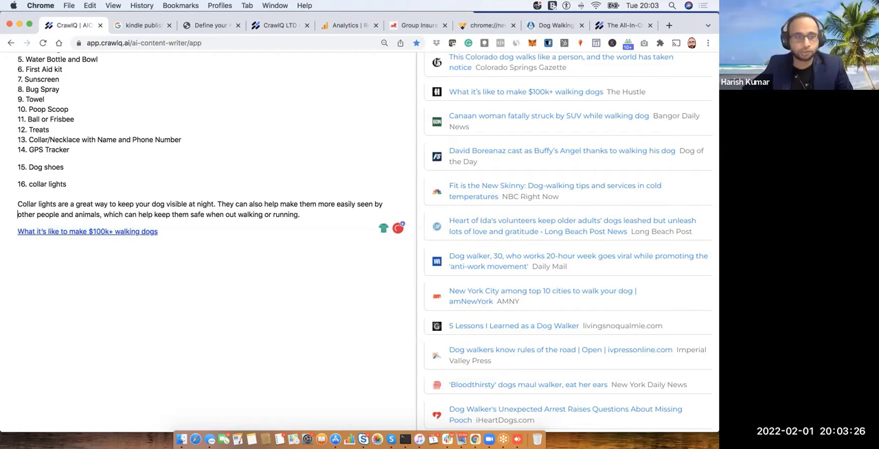
key("Return")
type("Suggeste")
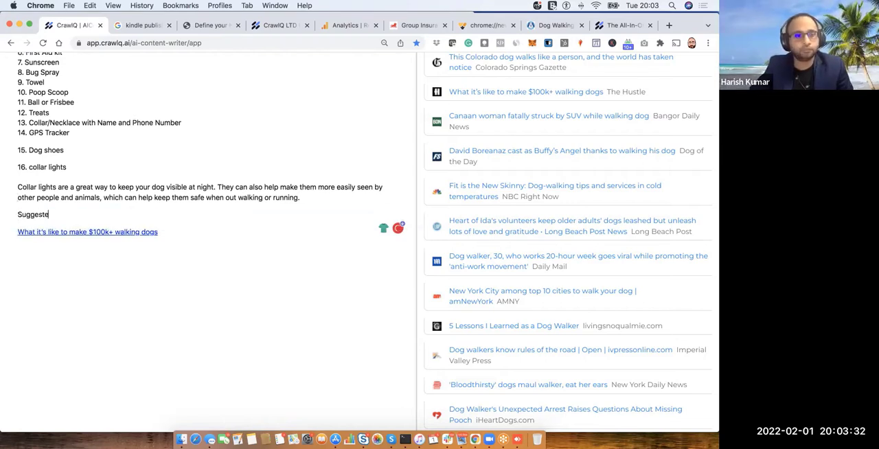
type("d Reading")
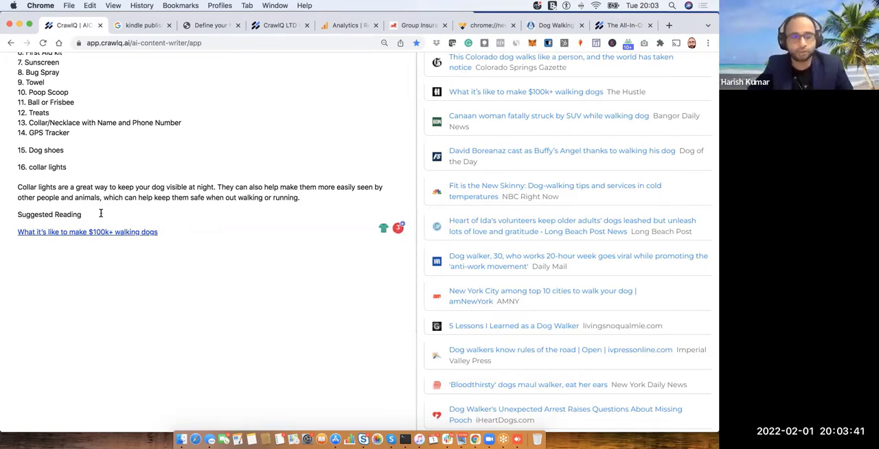
type("List")
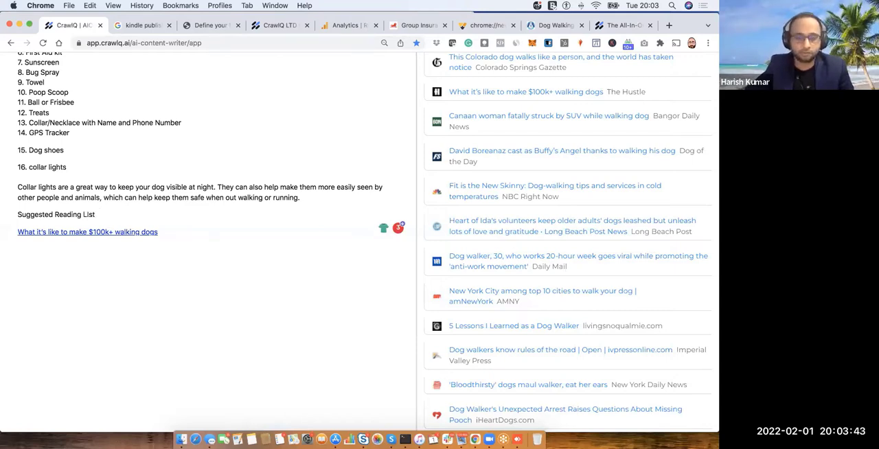
key("BackSpace")
type("ist")
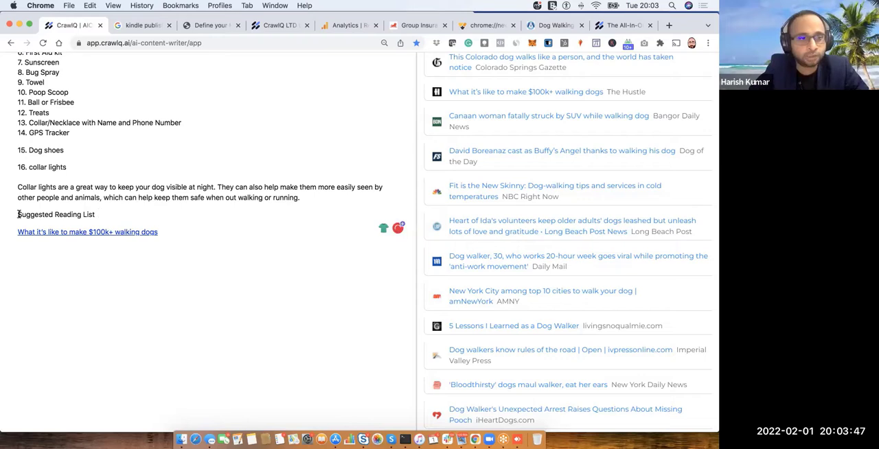
- Generate AI reading suggestions from the words "Suggested Reading List" beneath that line
left_click_drag(19, 215, 22, 214)
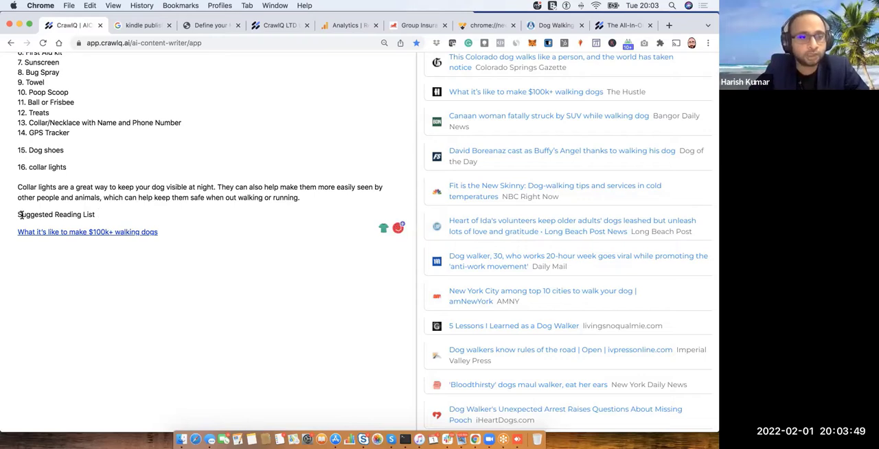
left_click(104, 214)
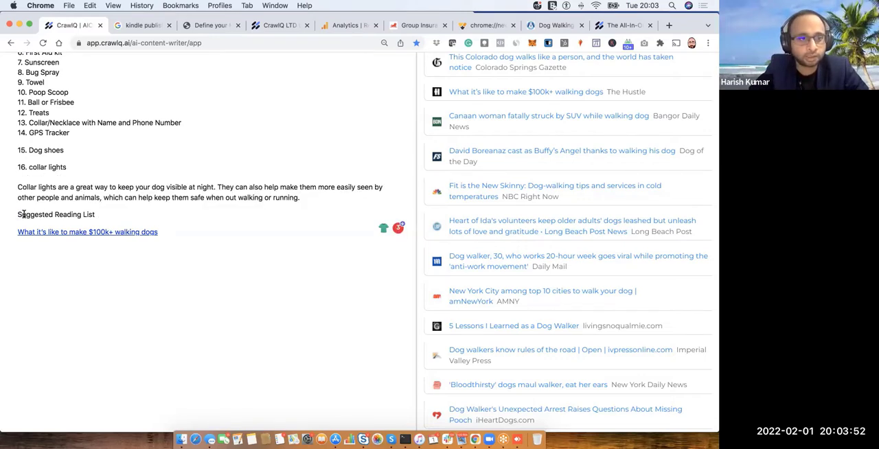
triple_click(96, 214)
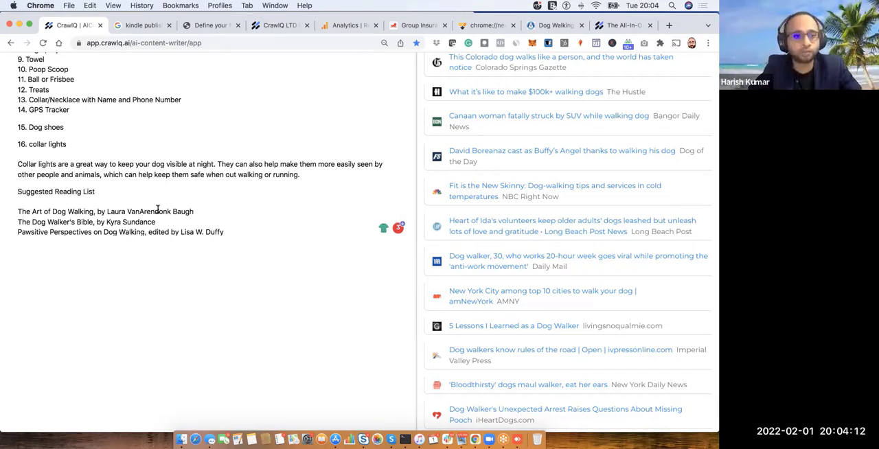
scroll(158, 210, "down", 1)
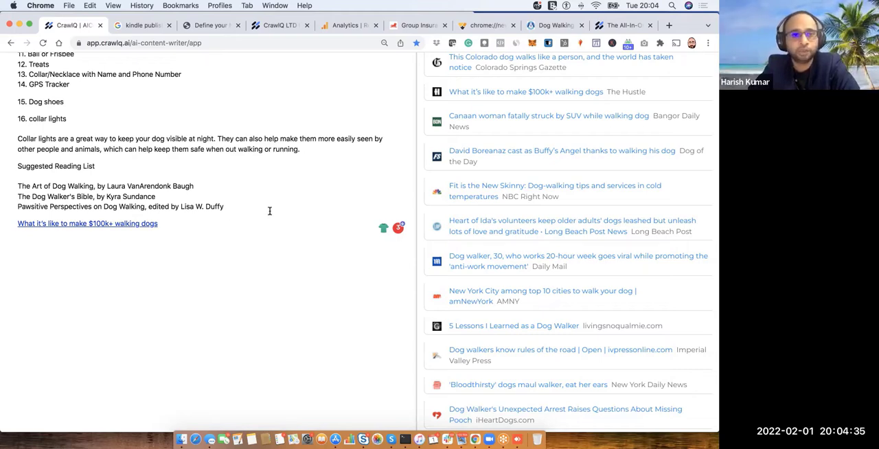
- Examine the available writing modes, the article's overview score and content suggestions, and the niche definition in the market research
scroll(269, 211, "up", 5)
scroll(269, 211, "up", 15)
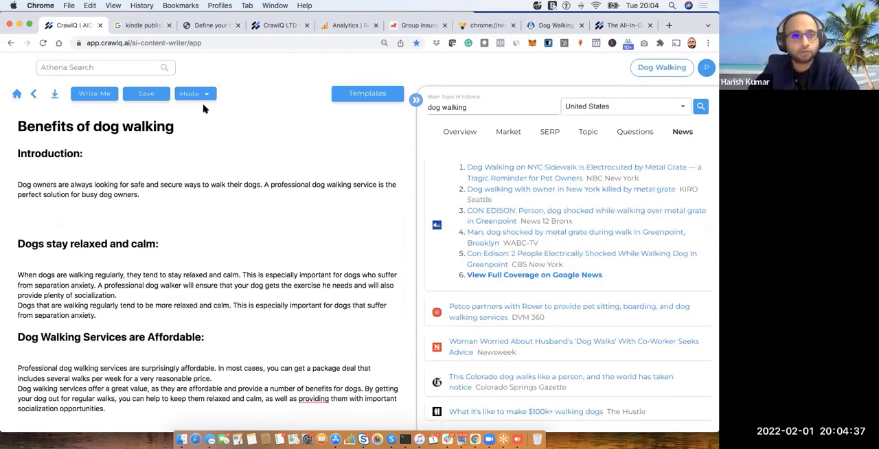
left_click(209, 90)
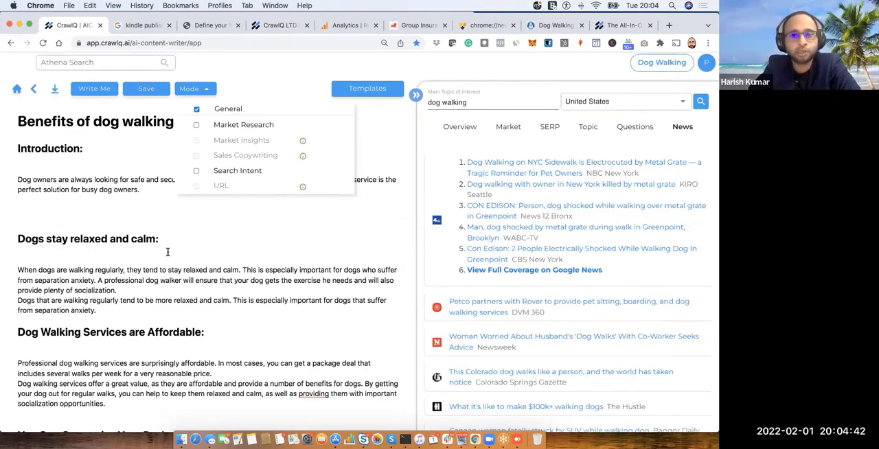
left_click(469, 127)
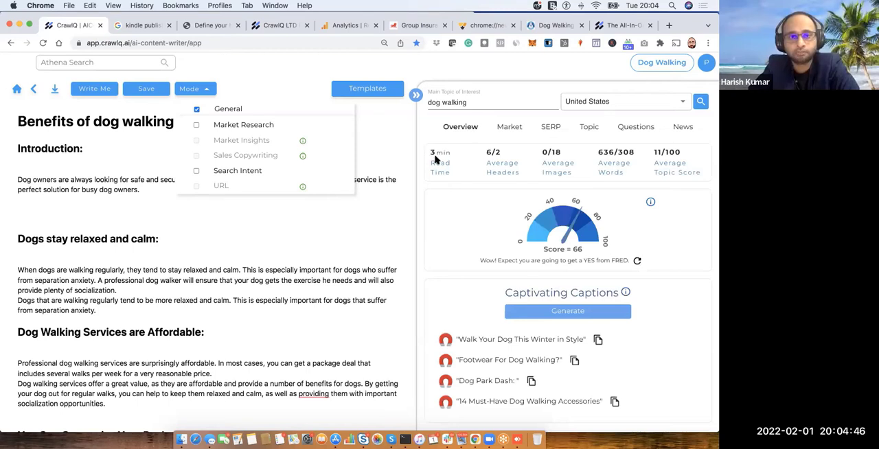
left_click(206, 91)
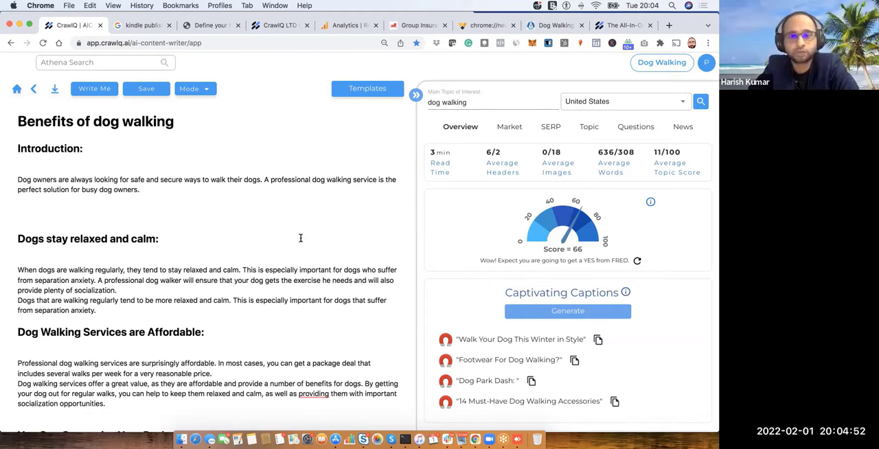
scroll(301, 238, "down", 1)
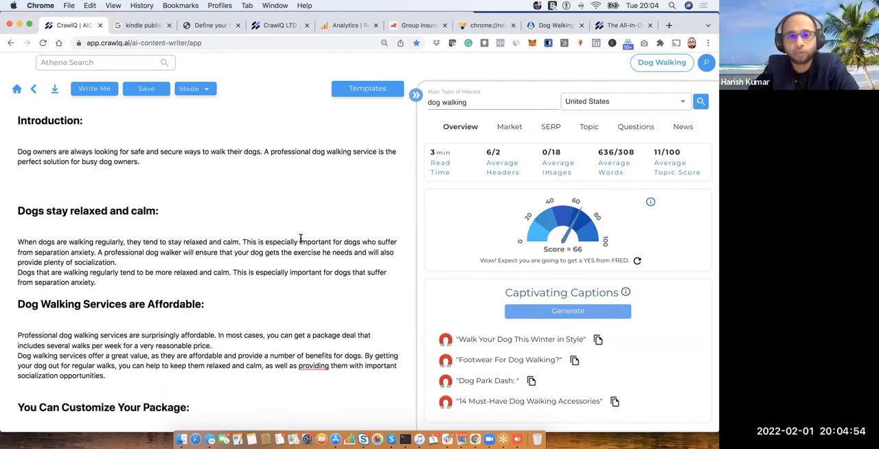
scroll(300, 238, "up", 1)
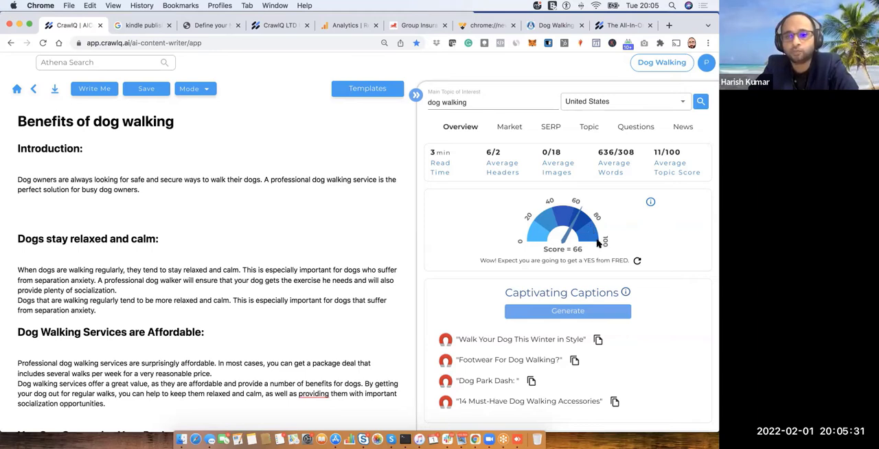
left_click(509, 128)
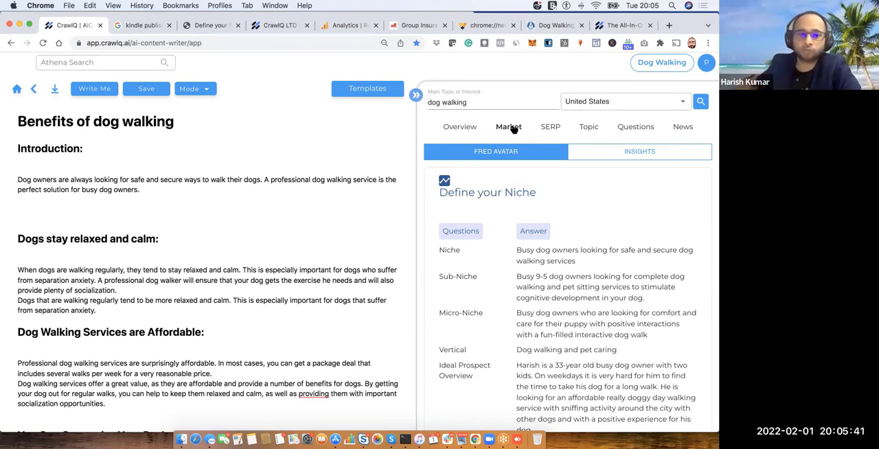
left_click(455, 129)
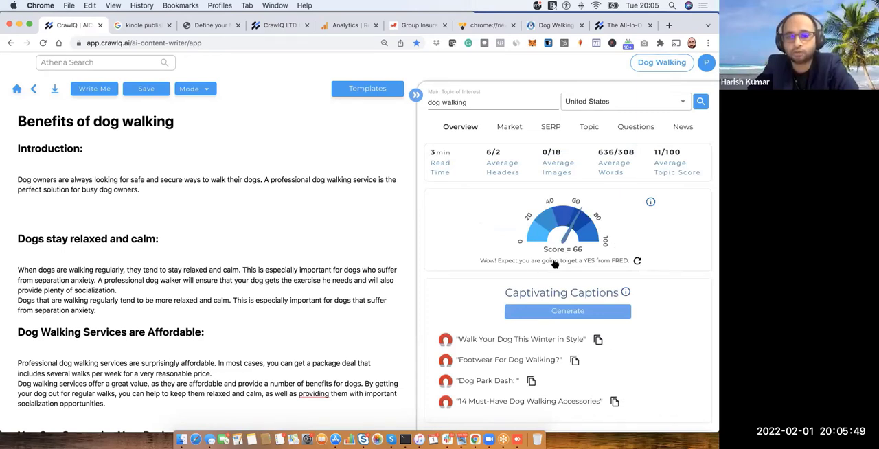
scroll(554, 264, "down", 5)
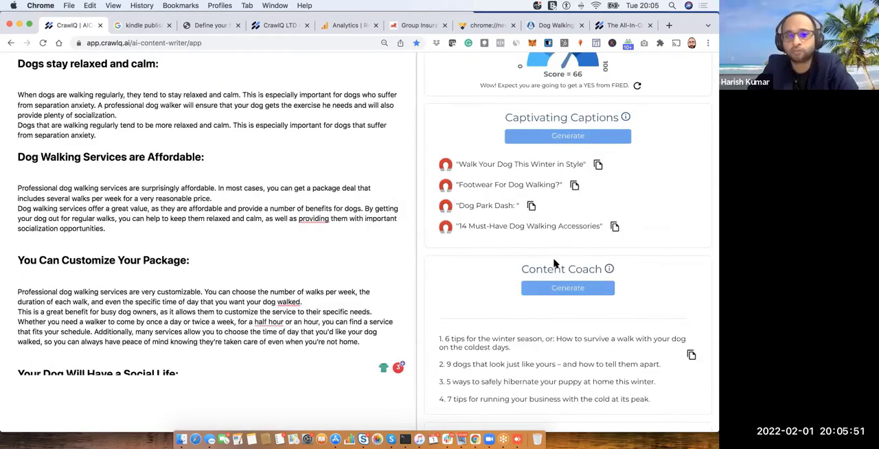
scroll(554, 264, "up", 5)
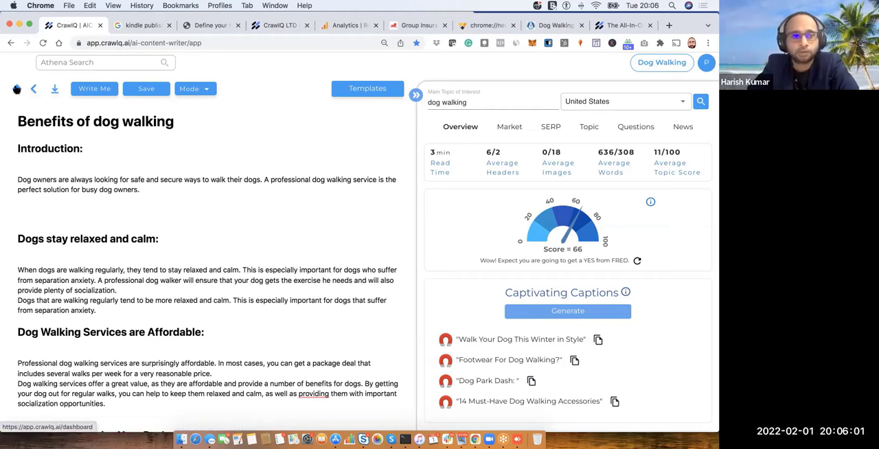
- Leave the article for the dashboard and start a new content automation draft with the How-to Blog Post template
left_click(16, 90)
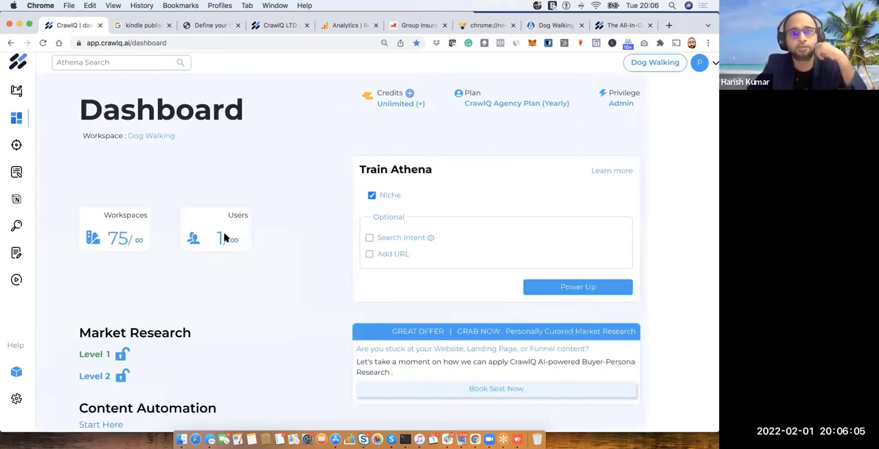
left_click(164, 408)
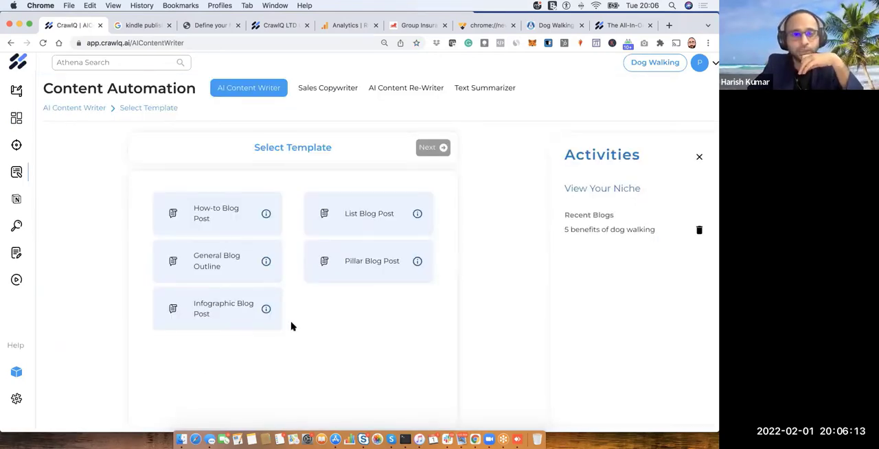
left_click(236, 217)
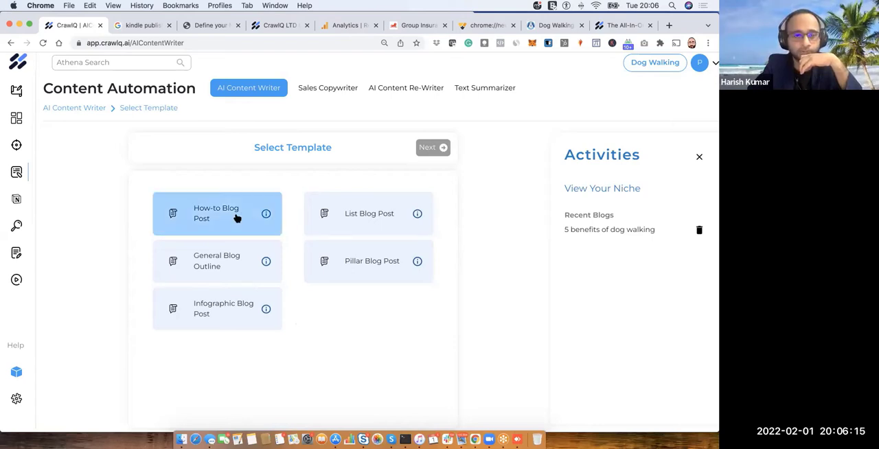
left_click(237, 216)
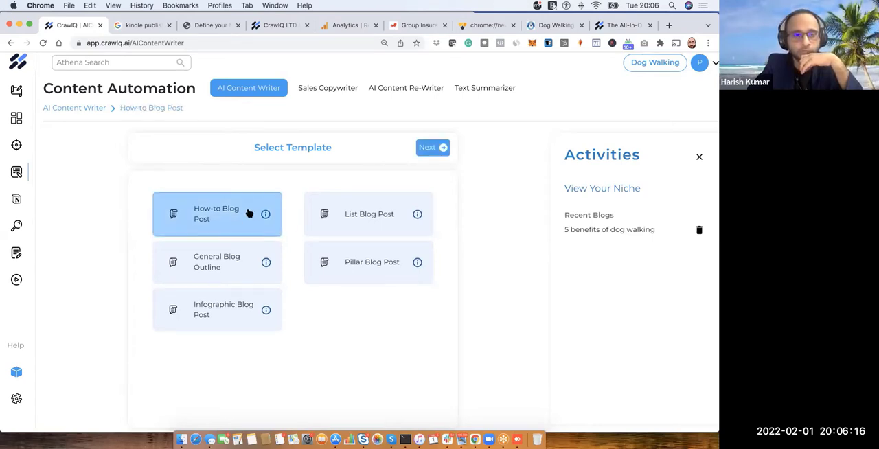
left_click(443, 149)
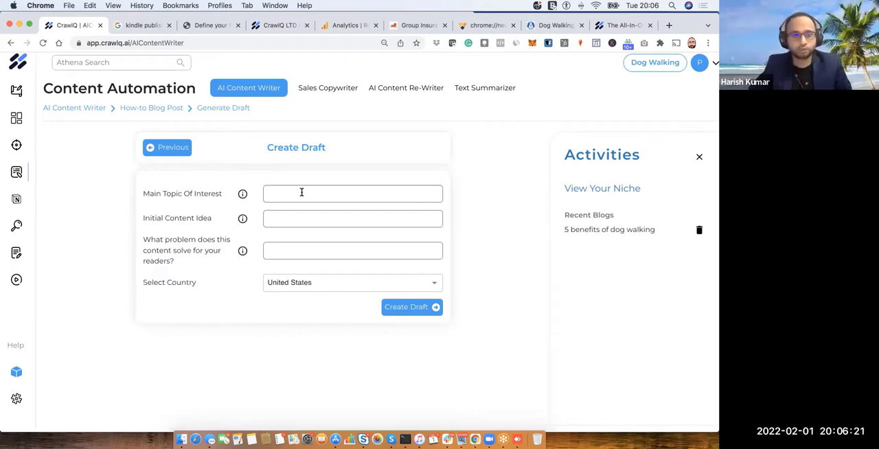
- Set the new draft's main topic of interest to "Dog walking services"
left_click(302, 192)
type("Dog")
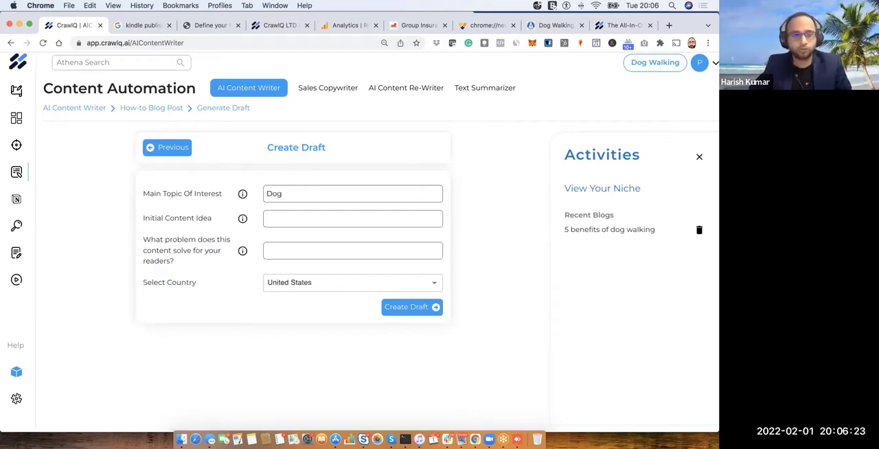
type(" walking ser")
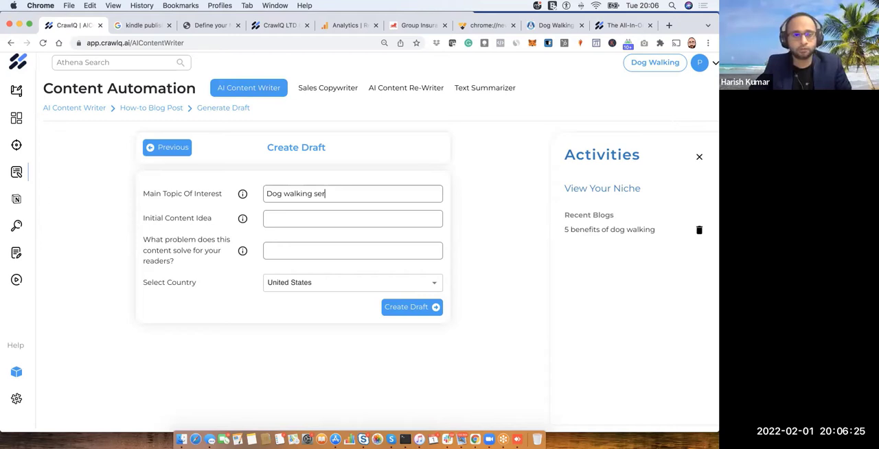
type("vices")
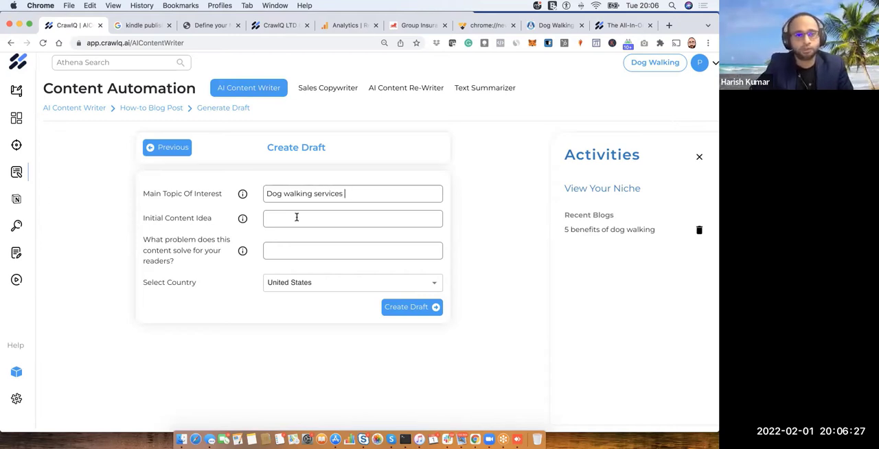
left_click(297, 217)
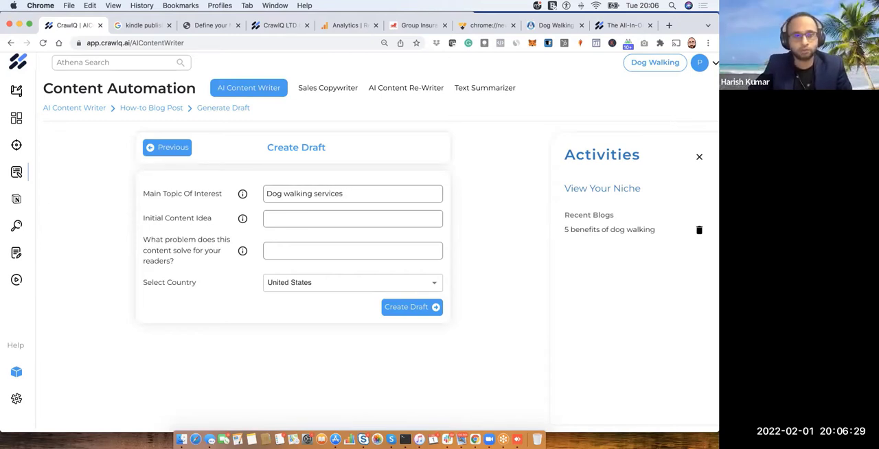
type("how to walk your")
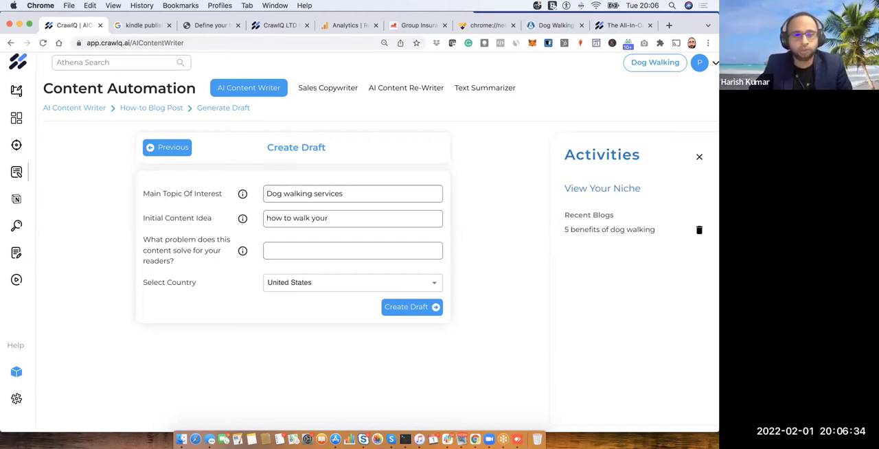
key("BackSpace")
key("BackSpace")
key("BackSpace")
key("BackSpace")
key("BackSpace")
key("BackSpace")
key("BackSpace")
key("BackSpace")
key("BackSpace")
key("BackSpace")
key("BackSpace")
key("BackSpace")
key("BackSpace")
key("BackSpace")
key("BackSpace")
key("BackSpace")
key("BackSpace")
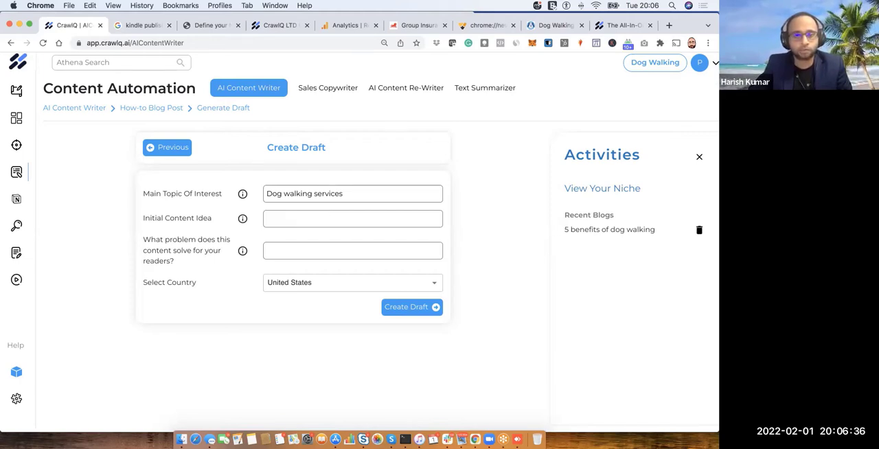
type("how")
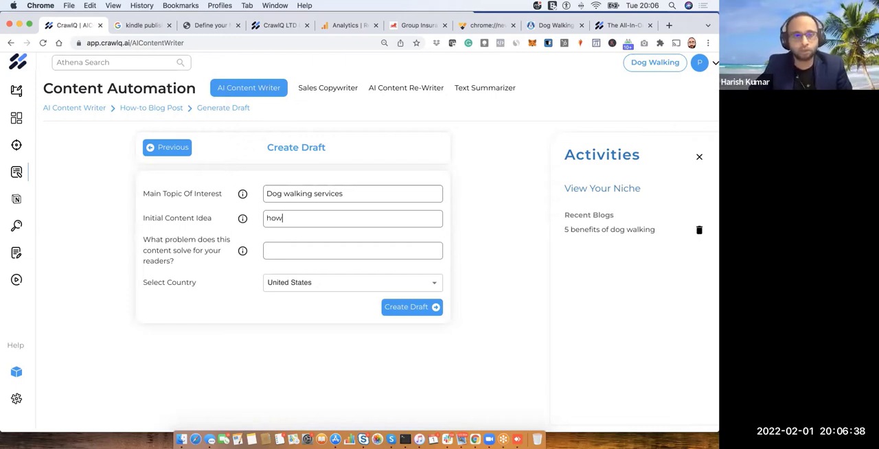
key("BackSpace")
key("BackSpace")
key("BackSpace")
- Enter "How to find best dog walking service?" as the draft's initial content idea
type("H")
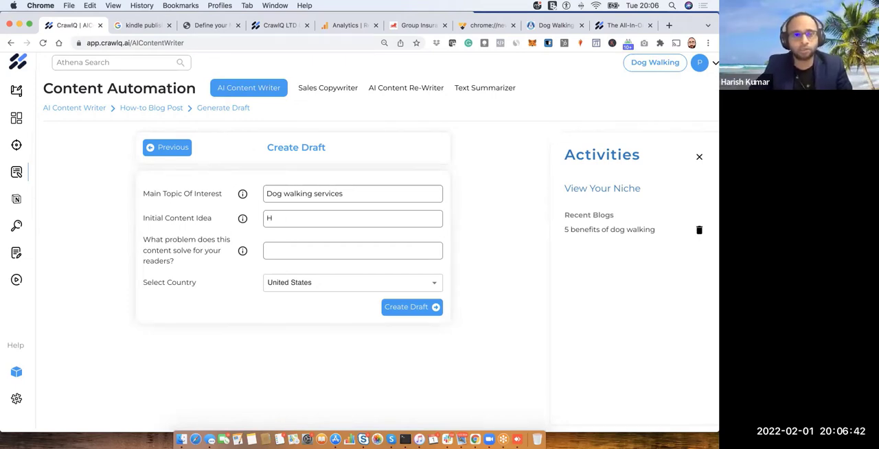
type("ow to find")
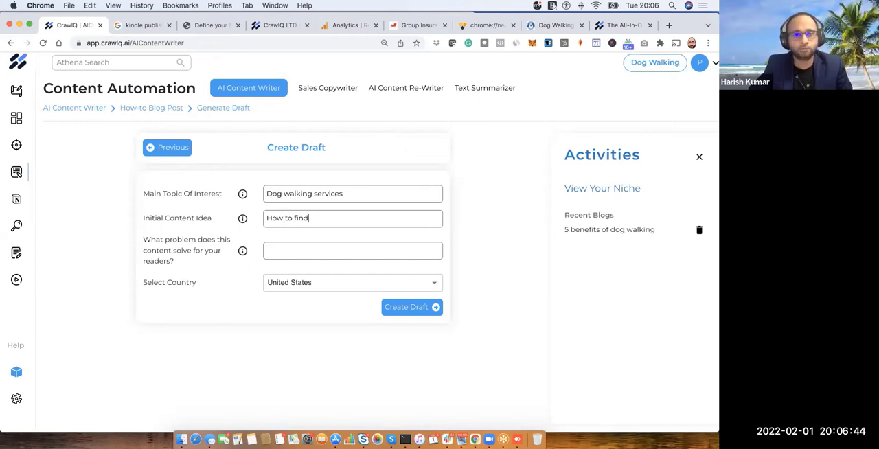
type(" best dog")
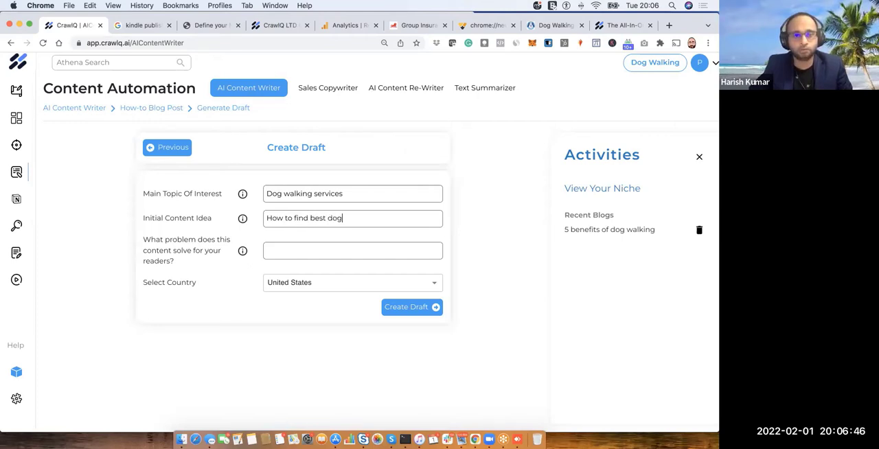
type(" walking seriv")
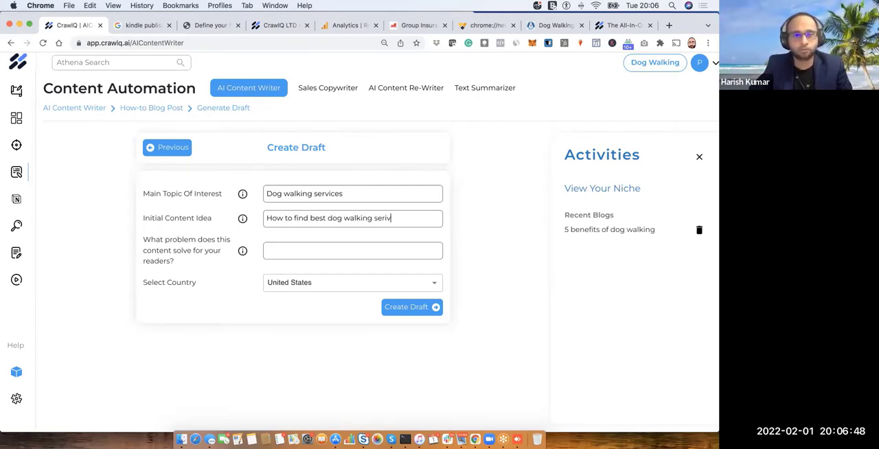
type("ces")
key("BackSpace")
key("BackSpace")
key("BackSpace")
key("BackSpace")
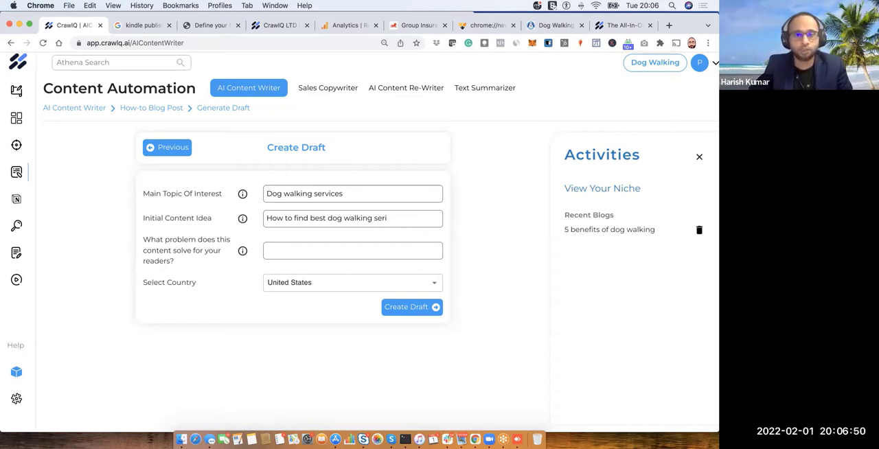
key("BackSpace")
key("BackSpace")
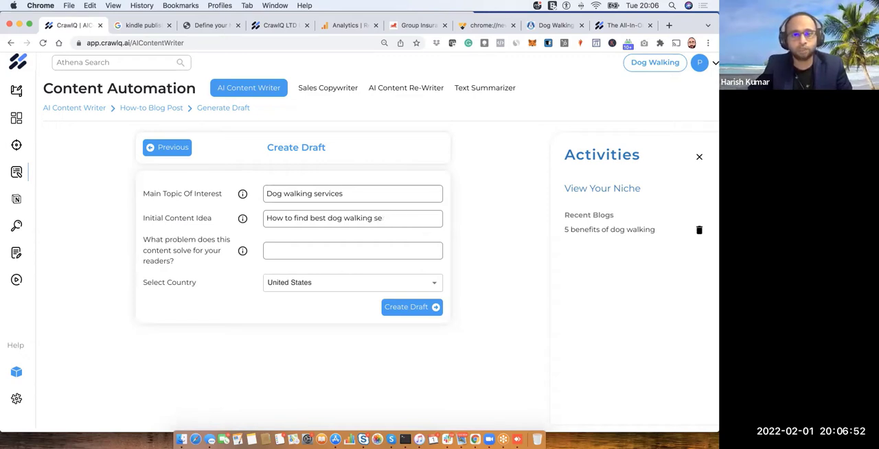
type("vrices")
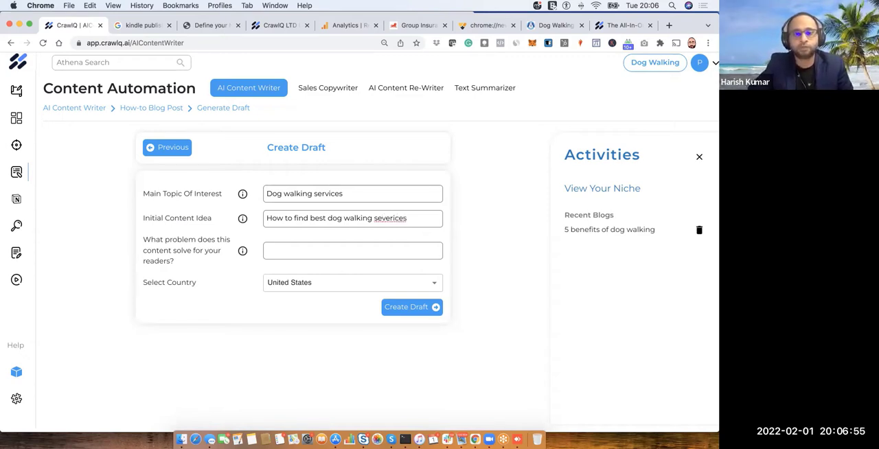
right_click(377, 219)
key("Escape")
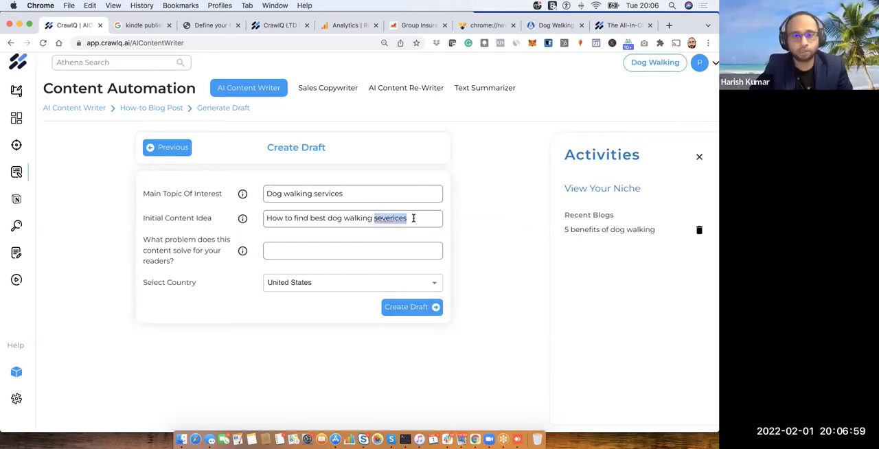
type("service?")
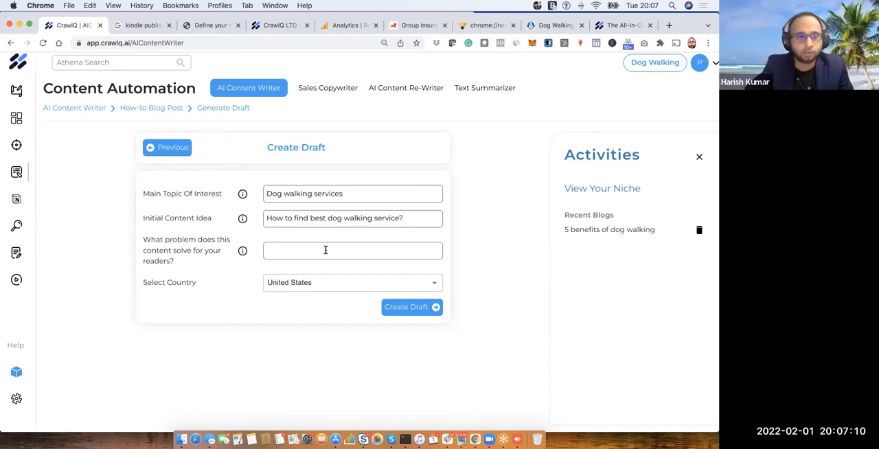
- Describe the readers' problem solved as "helps them to have a dog at home relaxed and calm" and create the draft
left_click(326, 250)
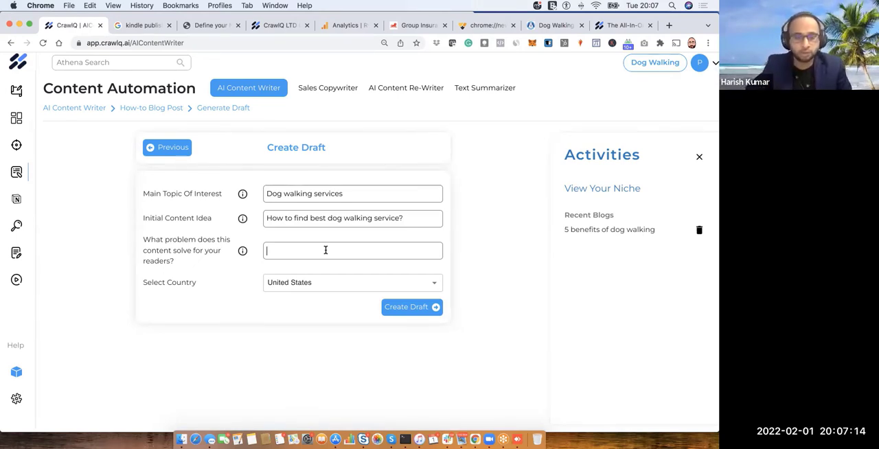
type("helps t")
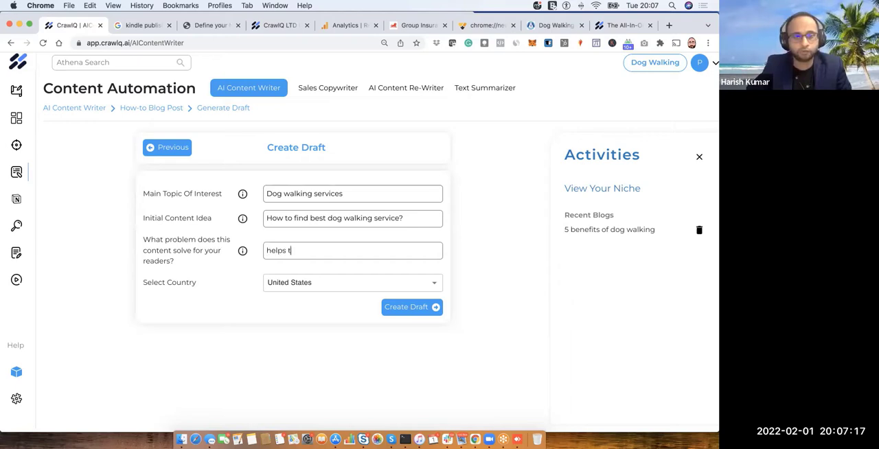
type("hem to ha")
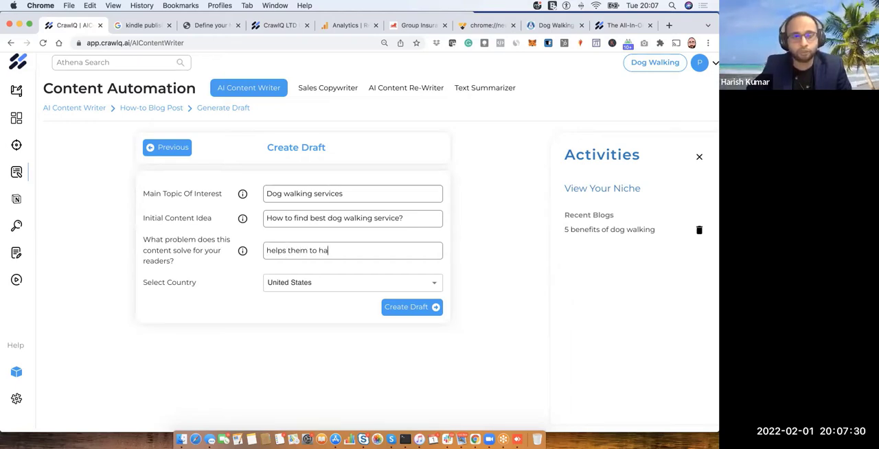
type("ve a dog at")
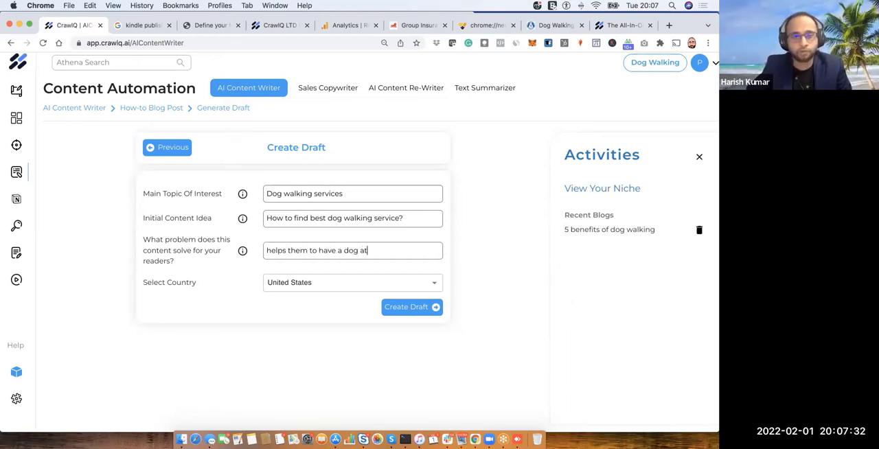
type(" home relaxed and calm")
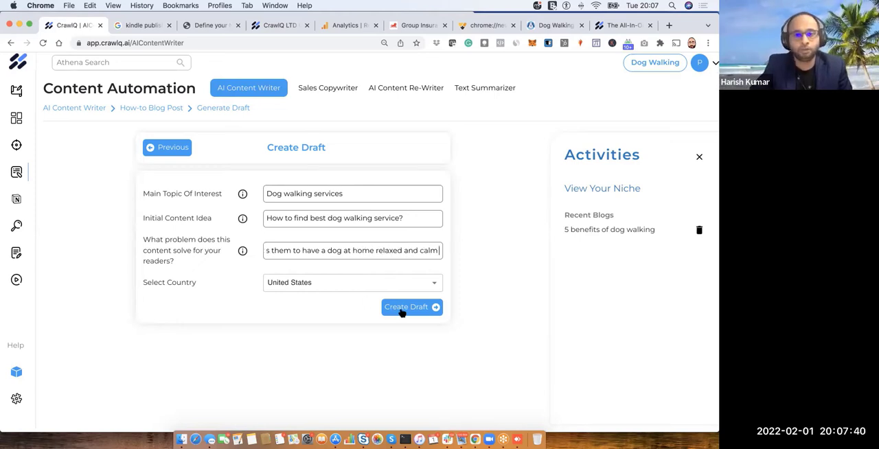
left_click(402, 310)
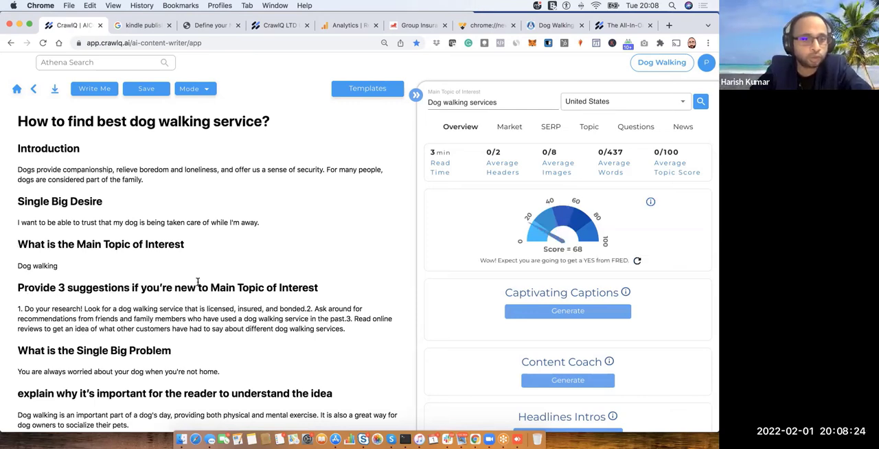
- Split the three numbered suggestions for readers new to the main topic so that each starts on its own line
scroll(197, 282, "down", 1)
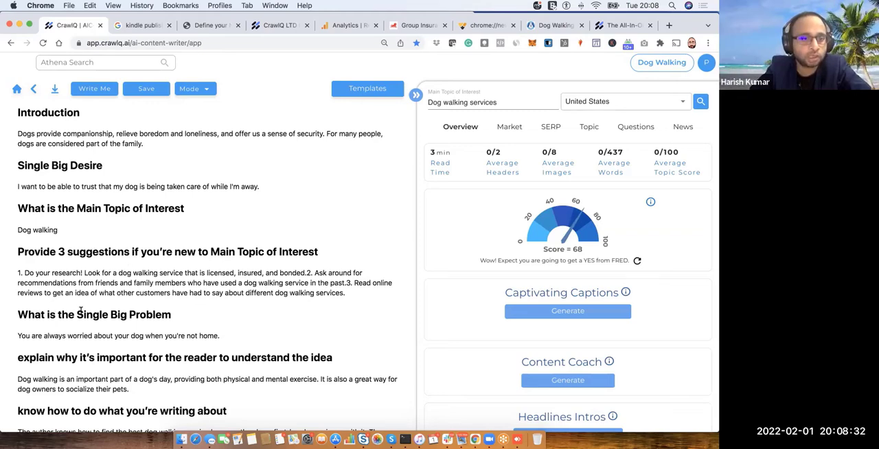
scroll(130, 314, "down", 2)
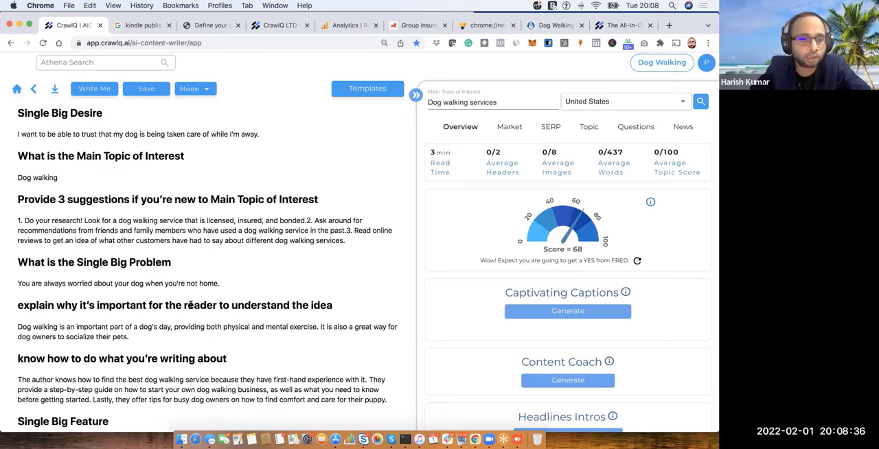
scroll(58, 330, "down", 1)
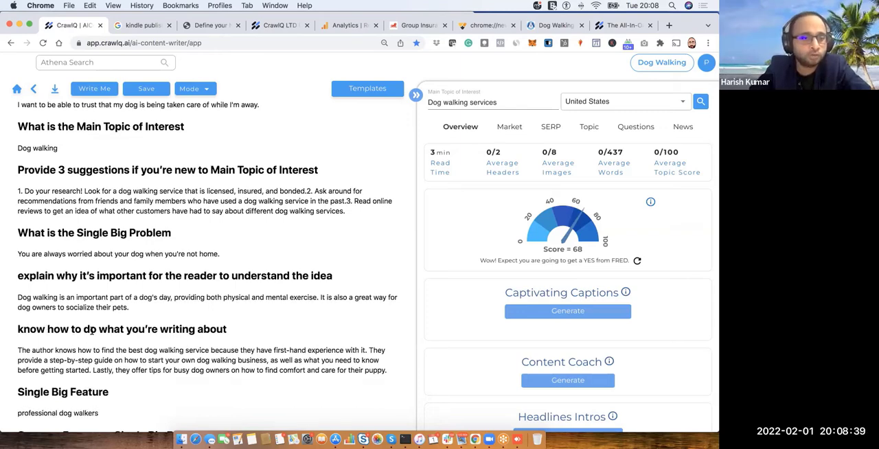
scroll(129, 327, "down", 1)
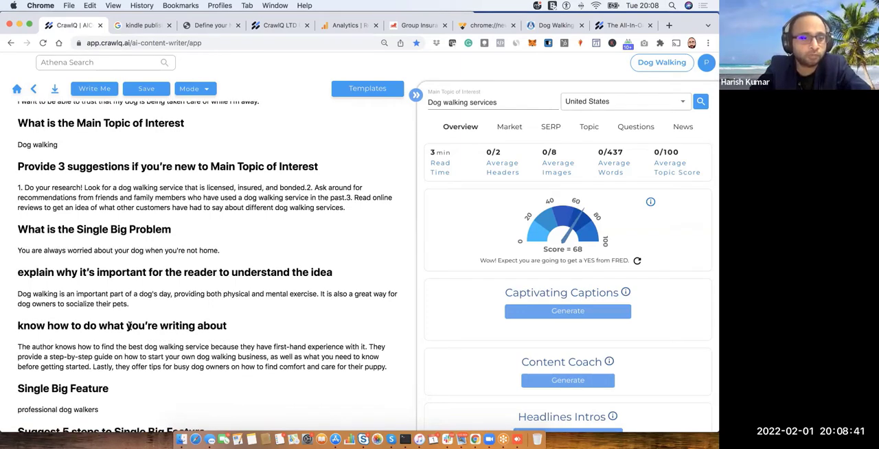
scroll(129, 326, "down", 2)
scroll(129, 327, "up", 6)
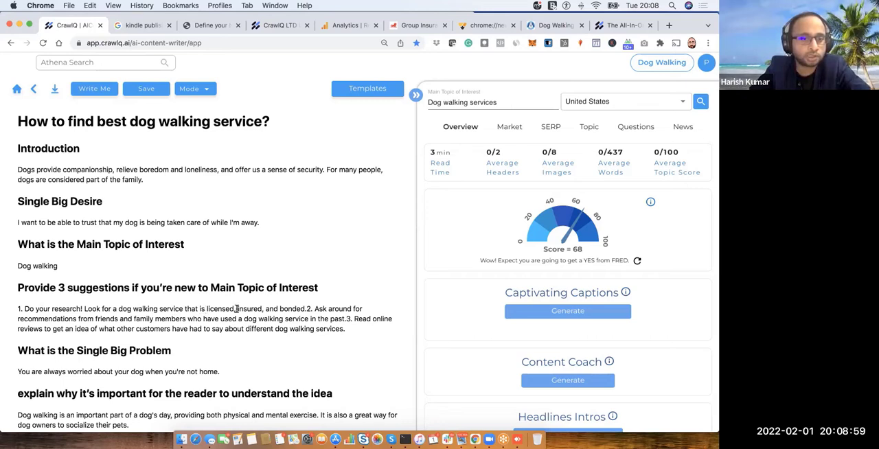
left_click(309, 308)
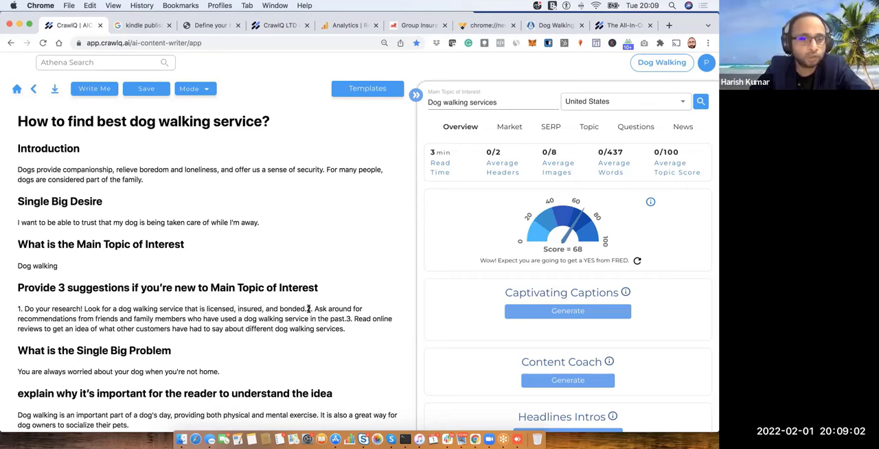
key("Return")
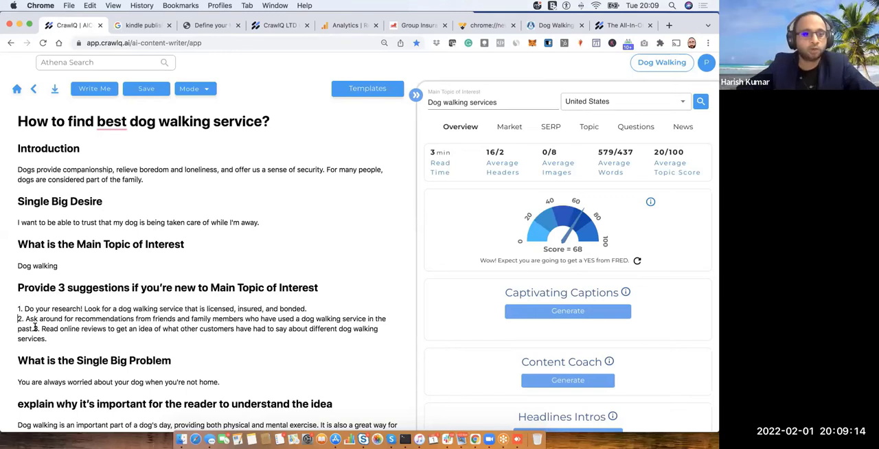
left_click(34, 328)
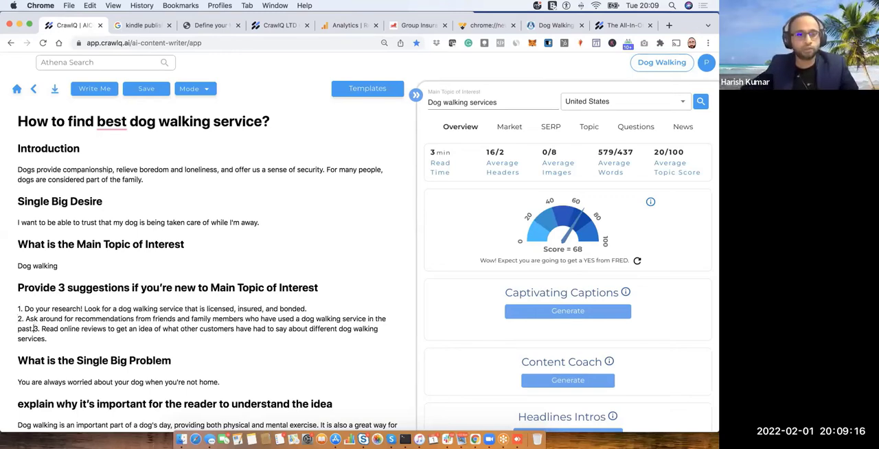
key("Return")
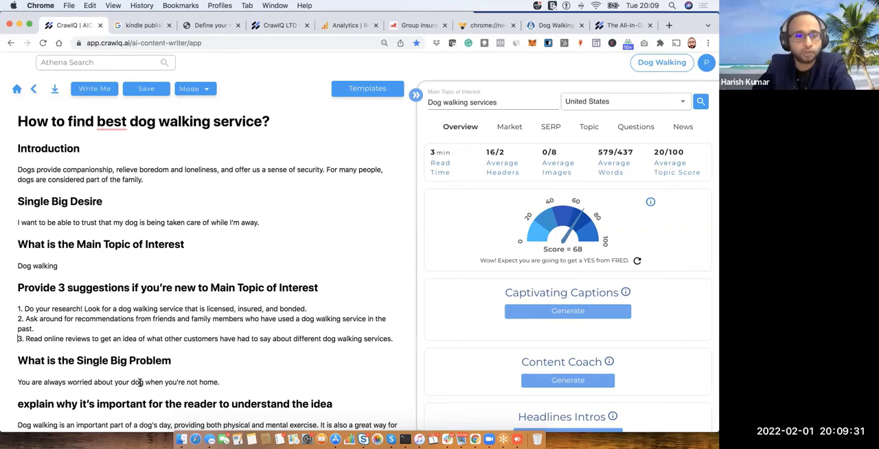
- Examine the generated draft's sections from the Single Big Problem through the feature steps, tips, result, key takeaway and website resources
scroll(139, 383, "down", 3)
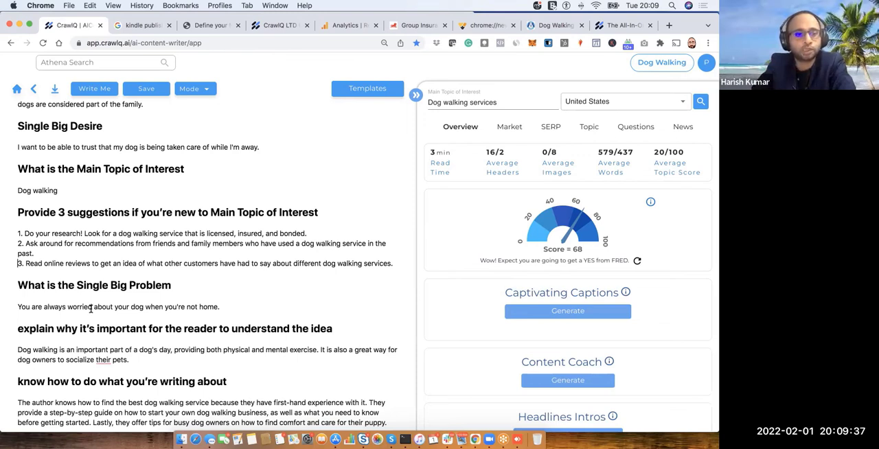
left_click_drag(78, 290, 164, 287)
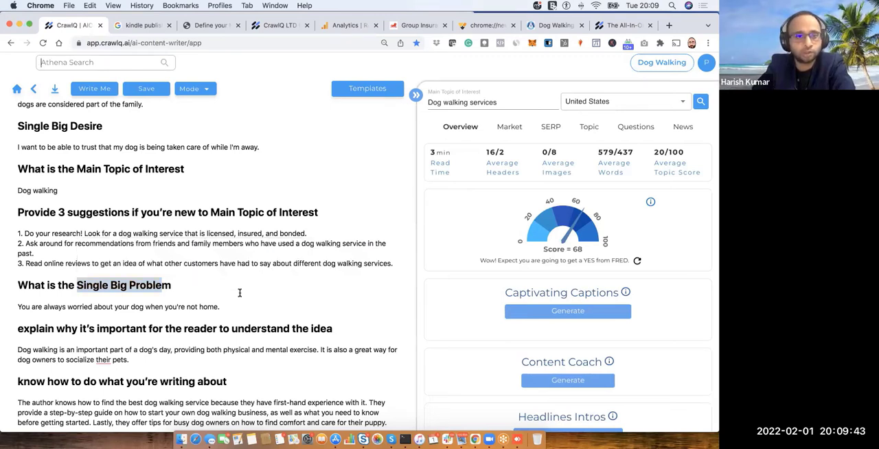
left_click(266, 297)
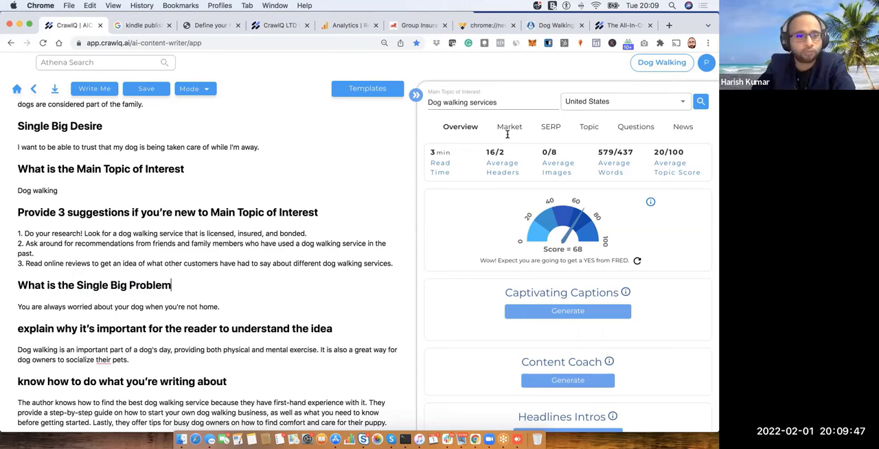
scroll(508, 134, "down", 1)
scroll(213, 268, "down", 2)
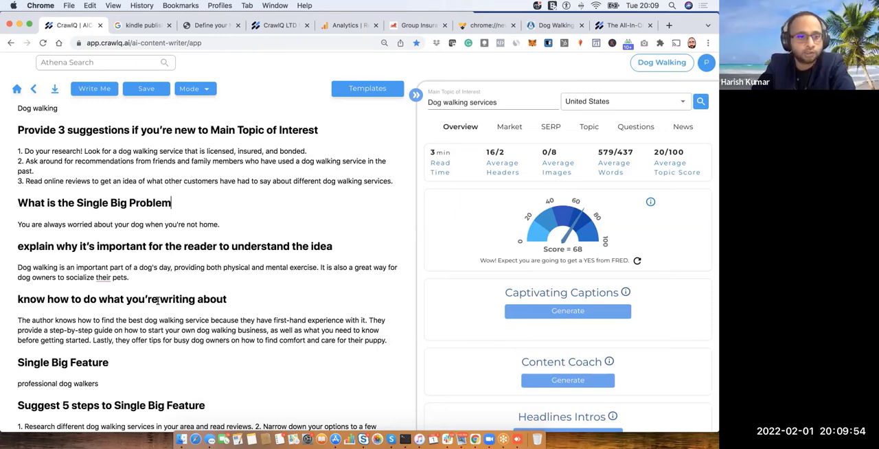
scroll(82, 313, "down", 2)
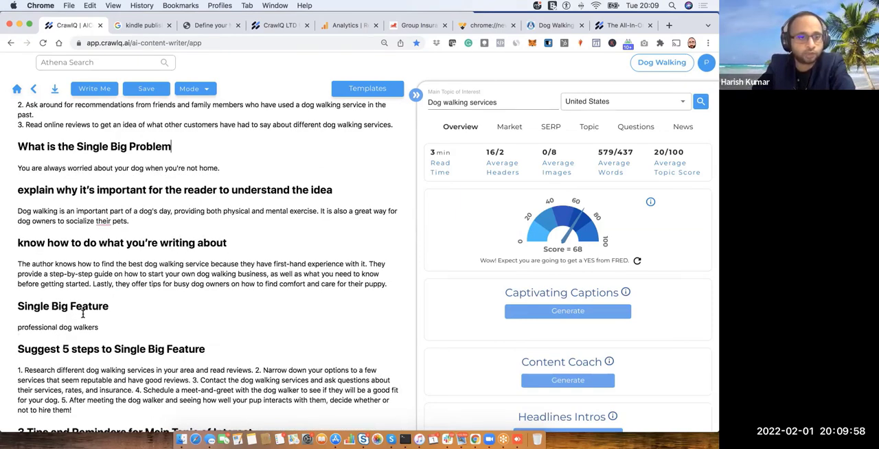
scroll(82, 314, "down", 2)
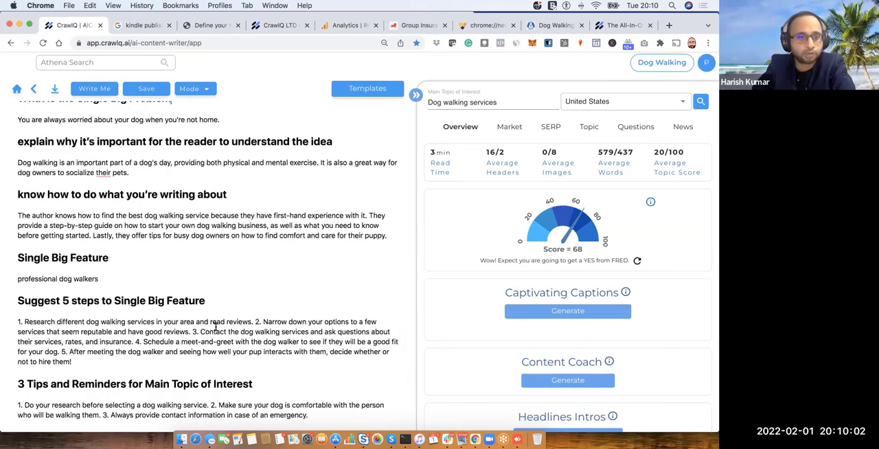
scroll(222, 328, "down", 3)
scroll(222, 329, "down", 1)
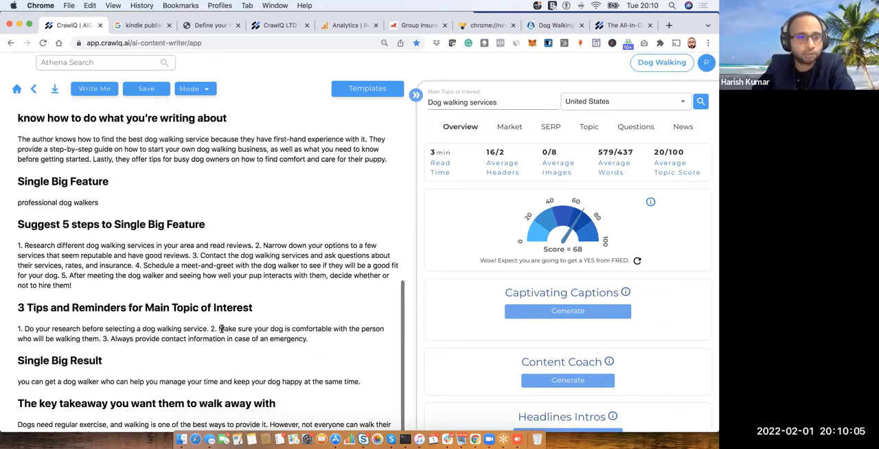
scroll(222, 329, "down", 2)
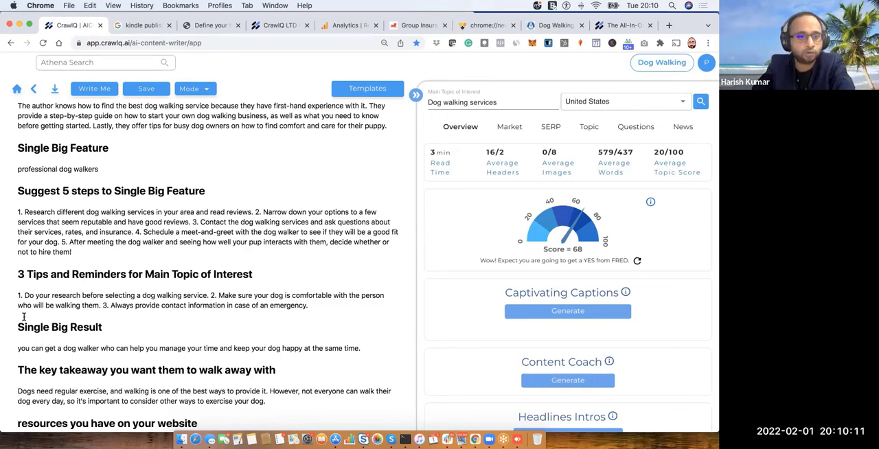
scroll(80, 311, "down", 1)
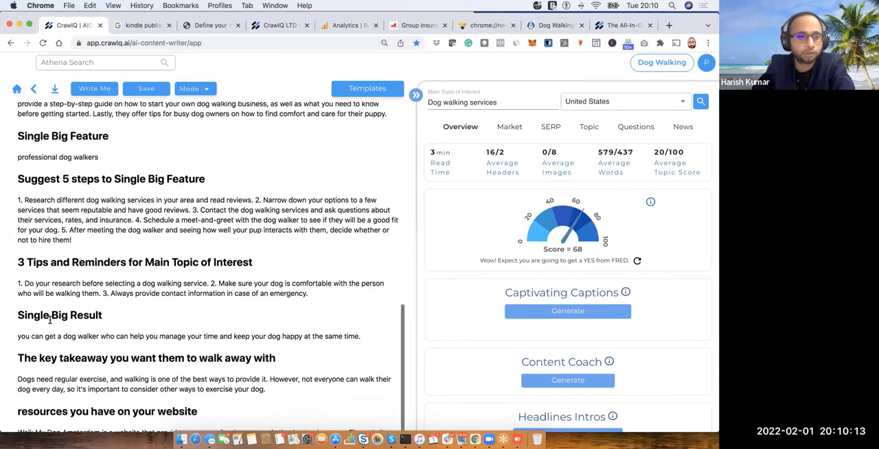
scroll(49, 319, "down", 1)
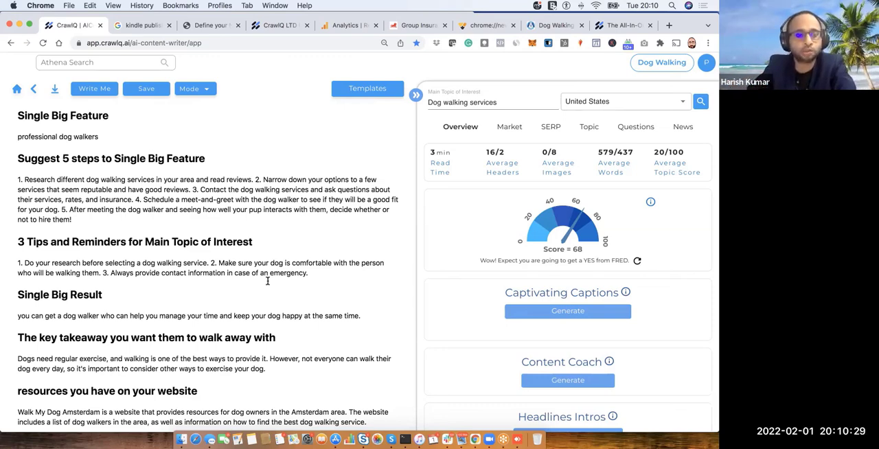
scroll(290, 272, "up", 5)
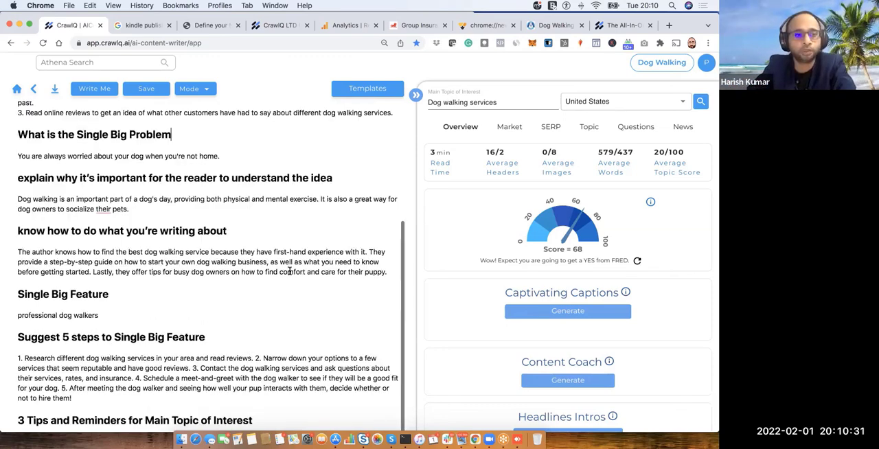
- Open the How-To Blog Post Template from the Blogs Template collection linked to the content writer
scroll(290, 271, "up", 6)
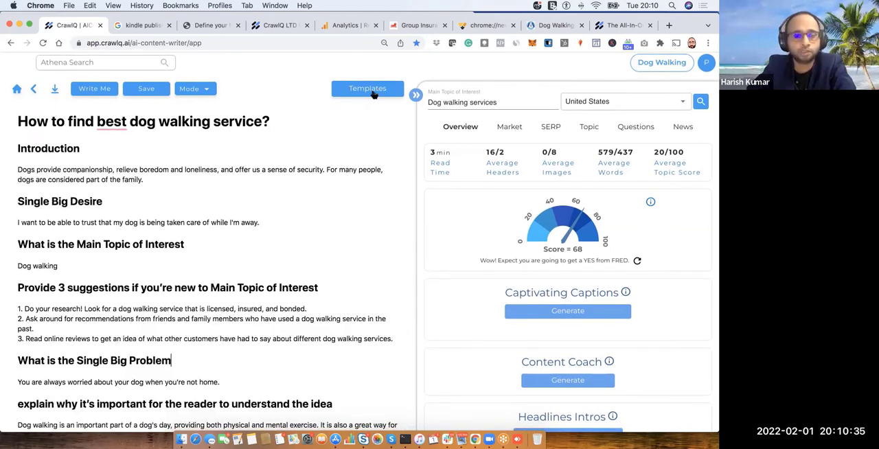
left_click(373, 92)
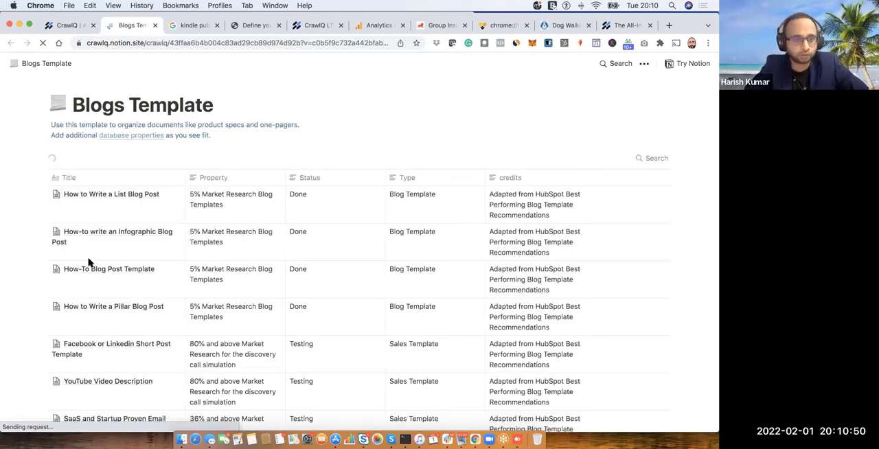
left_click(162, 272)
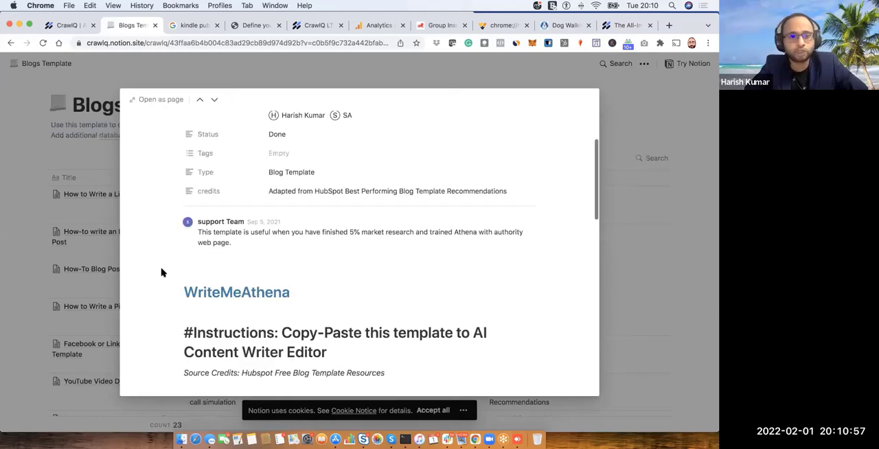
- Read the How-To template's usage instructions and its section prompts from the Introduction through What is the Single Big Problem
scroll(162, 273, "down", 3)
scroll(161, 272, "down", 5)
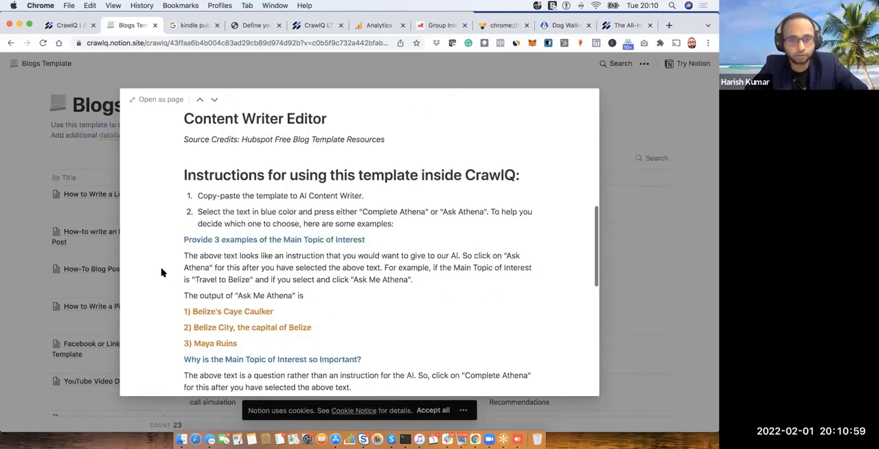
scroll(161, 273, "down", 5)
scroll(161, 272, "down", 6)
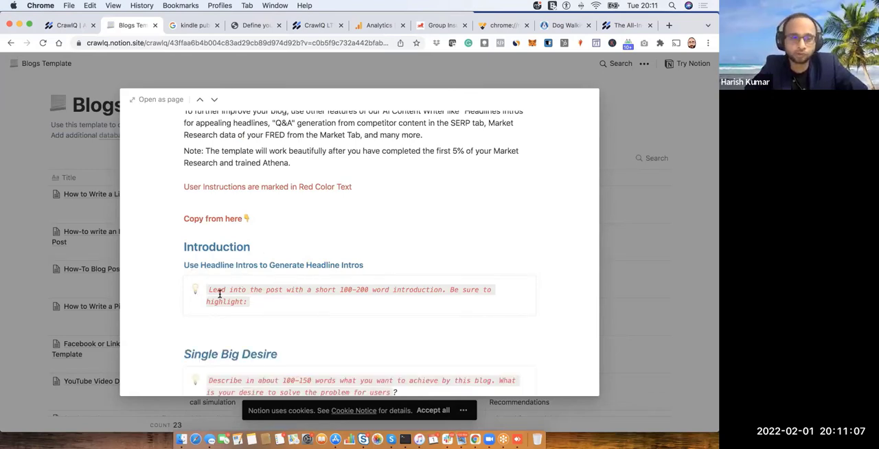
scroll(234, 292, "down", 3)
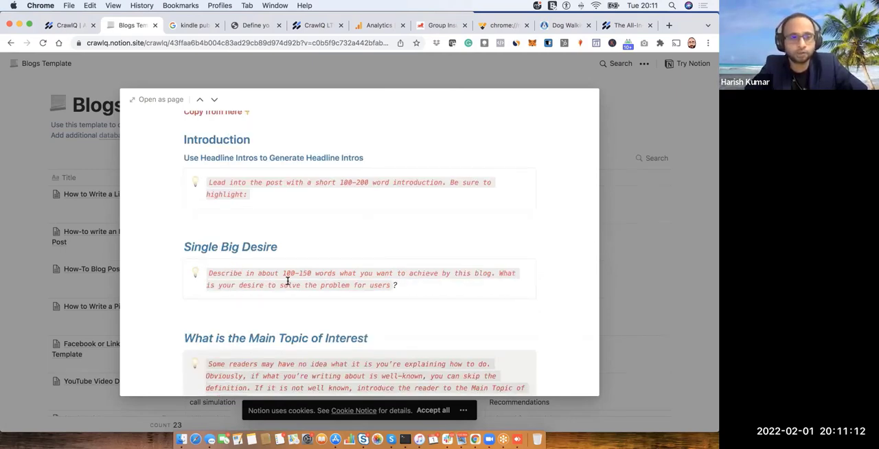
scroll(297, 263, "down", 3)
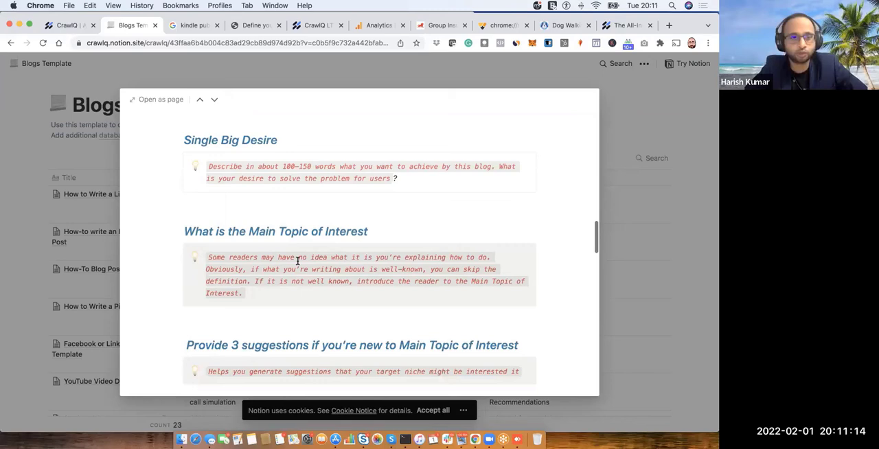
scroll(298, 261, "down", 3)
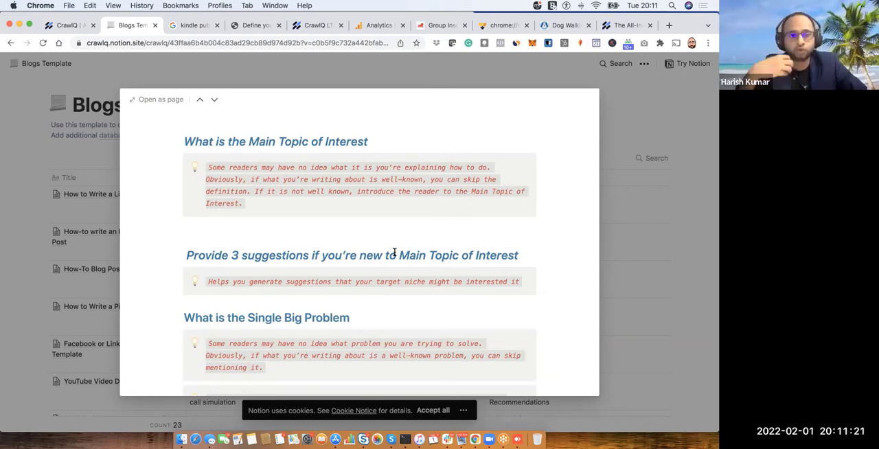
- Return to the dog walking draft in CrawlQ and review its generated sections from the main topic through the Single Big Result
left_click(61, 25)
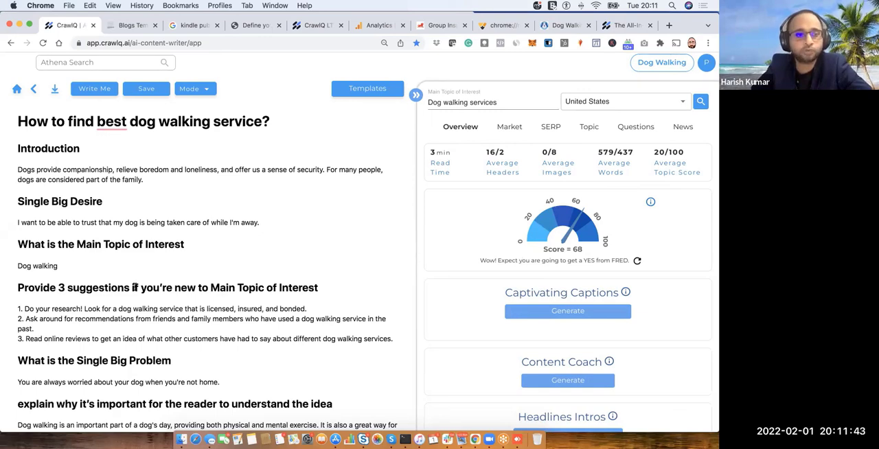
scroll(134, 288, "down", 5)
scroll(135, 287, "down", 2)
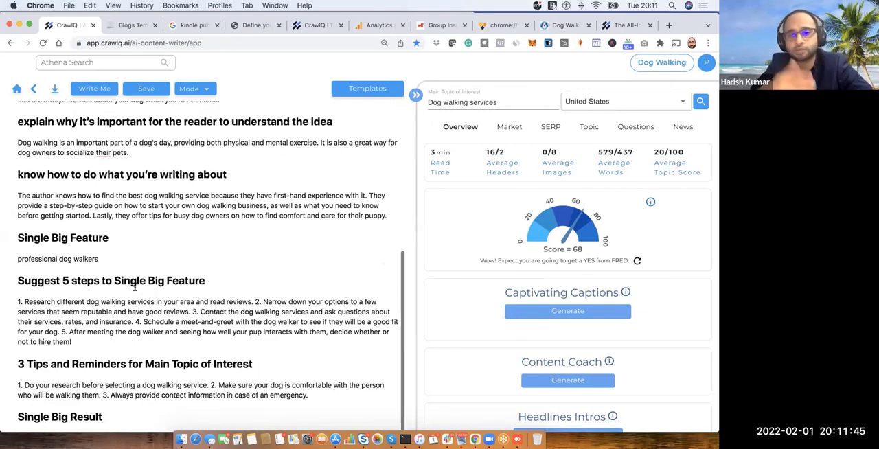
scroll(134, 288, "down", 1)
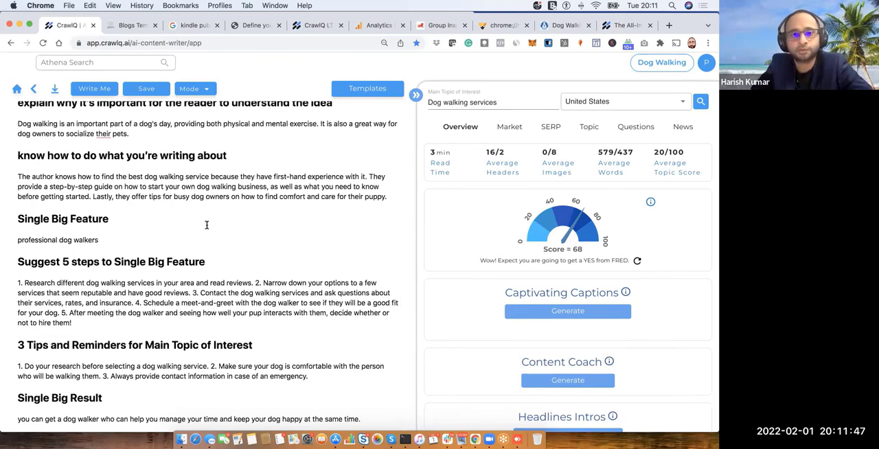
scroll(275, 218, "up", 1)
scroll(280, 218, "up", 4)
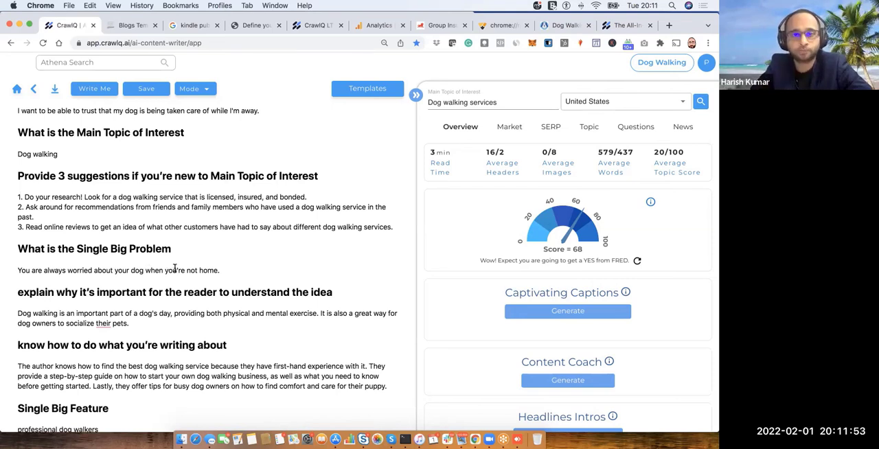
scroll(175, 268, "down", 1)
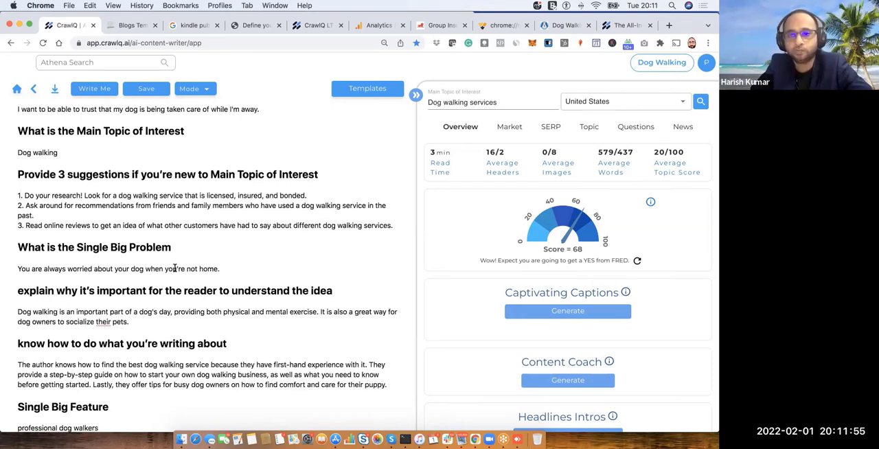